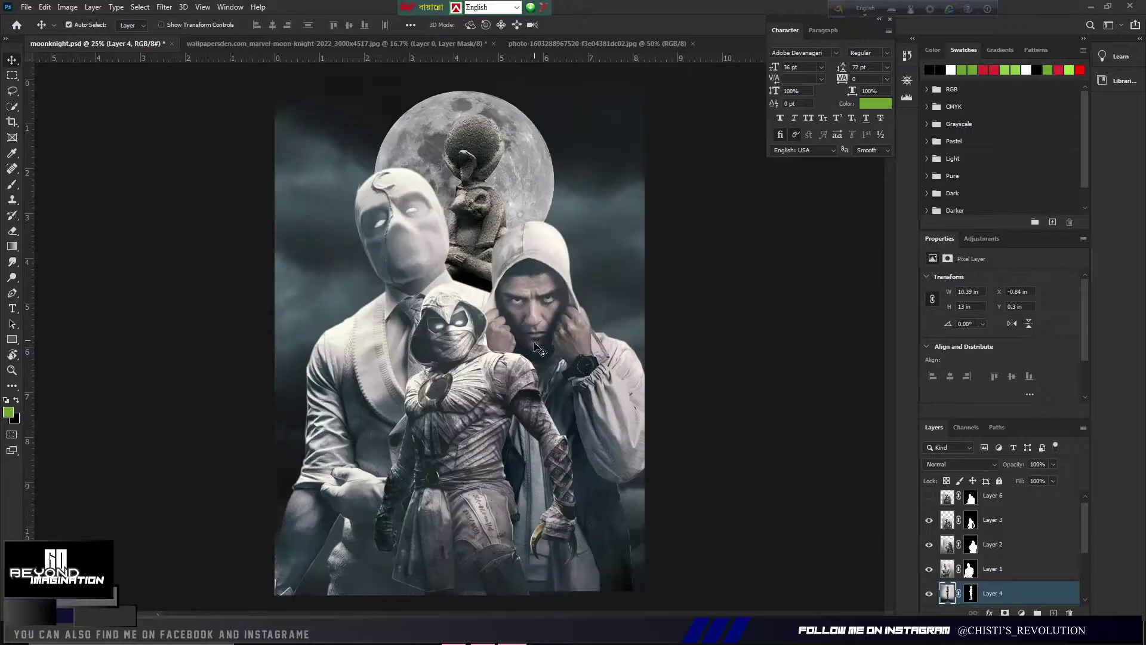
- Move Layer 2 to the top, centre the hooded man, and hide Layer 3
{"action": "left_click_drag", "start_coordinate": [1011, 551], "coordinate": [1010, 498]}
{"action": "key", "text": "ctrl+t"}
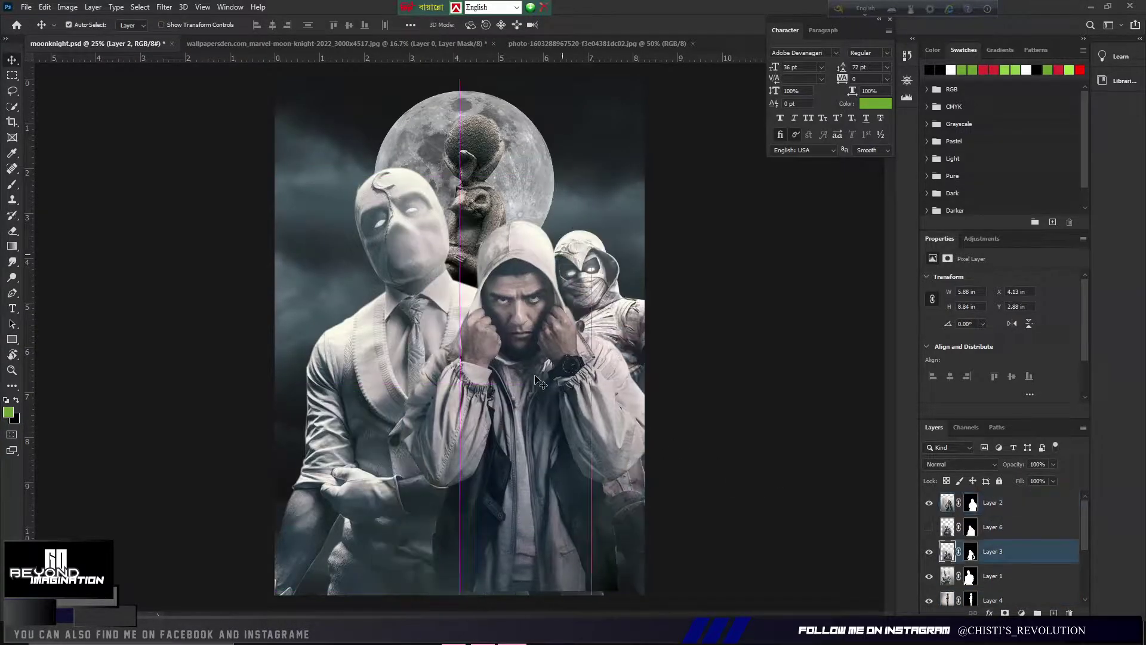
{"action": "mouse_move", "coordinate": [532, 422]}
{"action": "left_mouse_down"}
{"action": "mouse_move", "coordinate": [594, 529]}
{"action": "mouse_move", "coordinate": [632, 559]}
{"action": "left_mouse_up"}
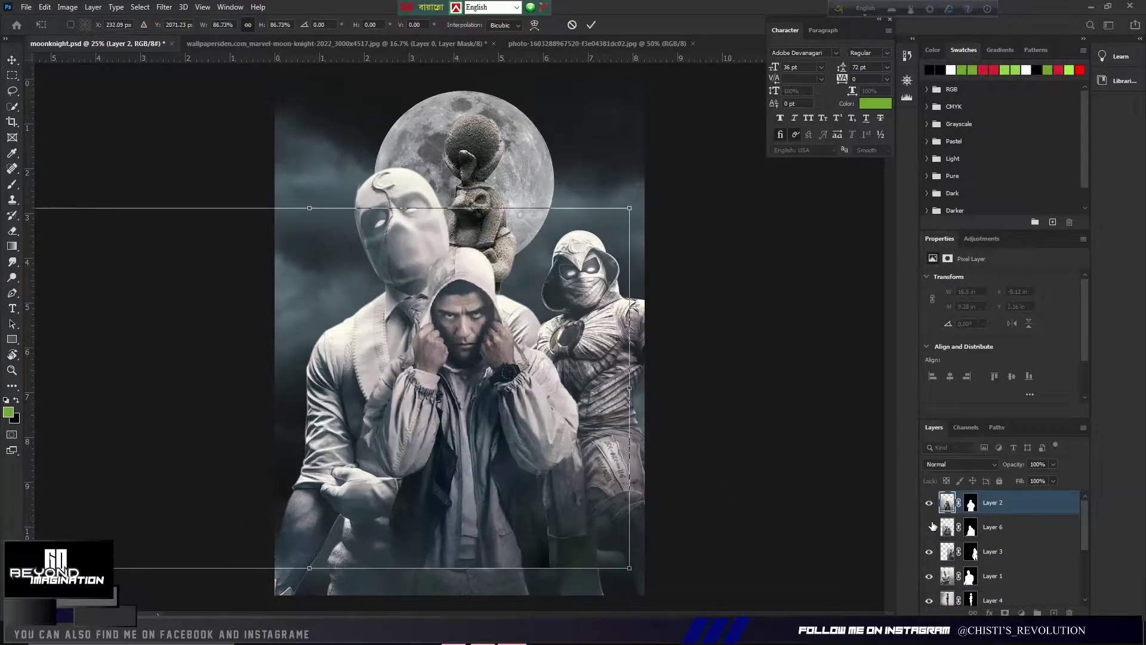
{"action": "left_click", "coordinate": [929, 552]}
- Transform Layer 6, then align the Layer 2 figure to the poster edge
{"action": "left_click", "coordinate": [1015, 526]}
{"action": "key", "text": "ctrl+t"}
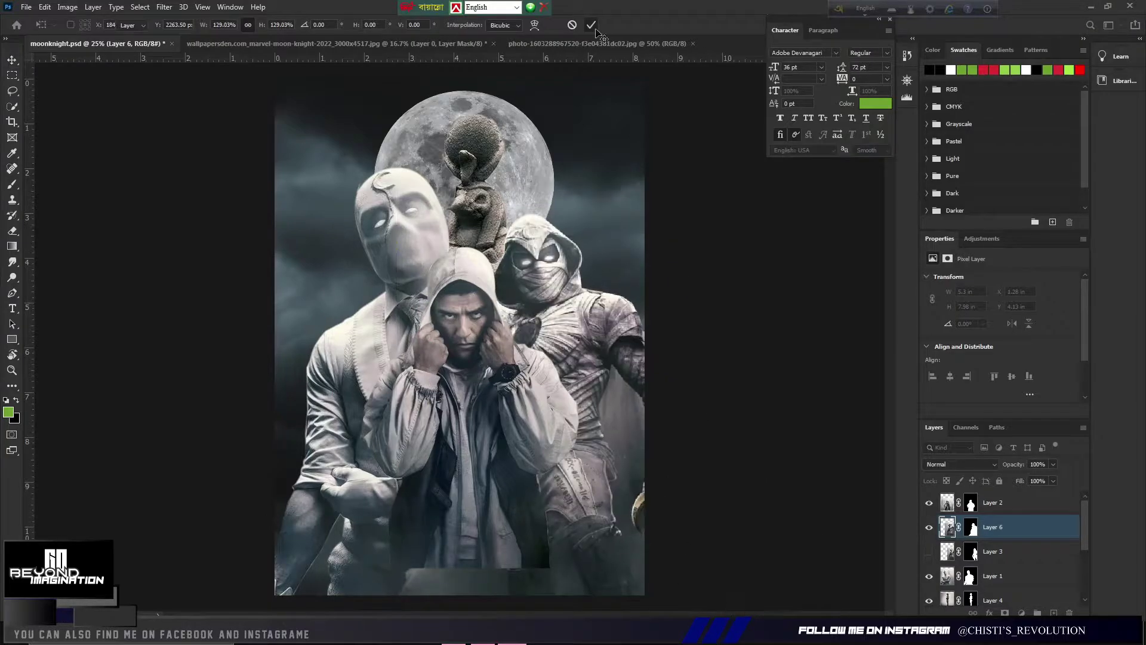
{"action": "key", "text": "ctrl+minus"}
{"action": "key", "text": "Return"}
{"action": "left_click", "coordinate": [1015, 502]}
{"action": "key", "text": "ctrl+t"}
{"action": "left_click_drag", "start_coordinate": [495, 437], "coordinate": [517, 455]}
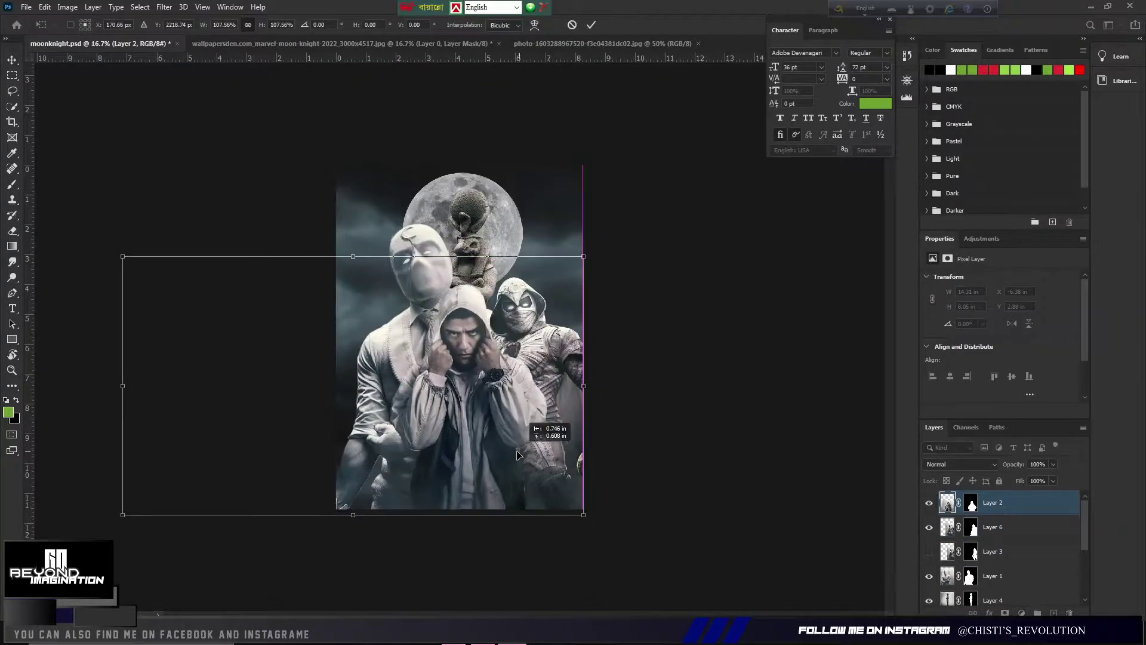
- Reposition the Layer 1 figure and move Layer 1 above Layer 3
{"action": "left_click", "coordinate": [944, 584]}
{"action": "key", "text": "ctrl+t"}
{"action": "left_click_drag", "start_coordinate": [406, 367], "coordinate": [381, 370]}
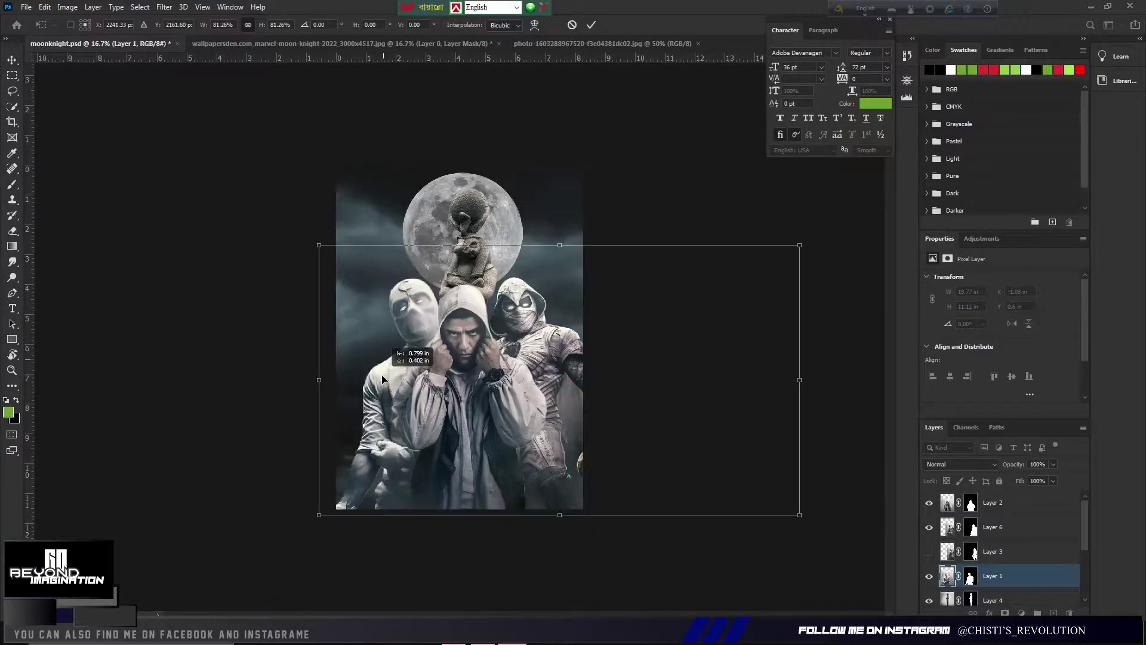
{"action": "key", "text": "Return"}
{"action": "key", "text": "ctrl+bracketright"}
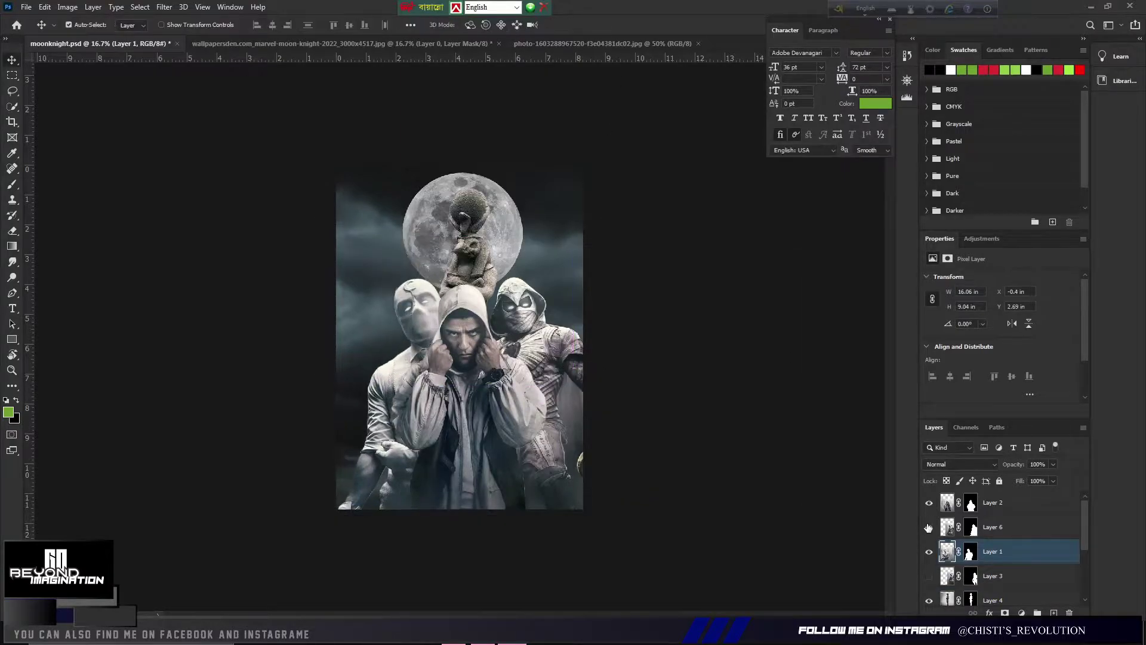
- Show Layer 6 and place the caped figure behind the hooded man at about 90%
{"action": "left_click", "coordinate": [991, 527]}
{"action": "key", "text": "ctrl+t"}
{"action": "left_click_drag", "start_coordinate": [521, 350], "coordinate": [567, 452]}
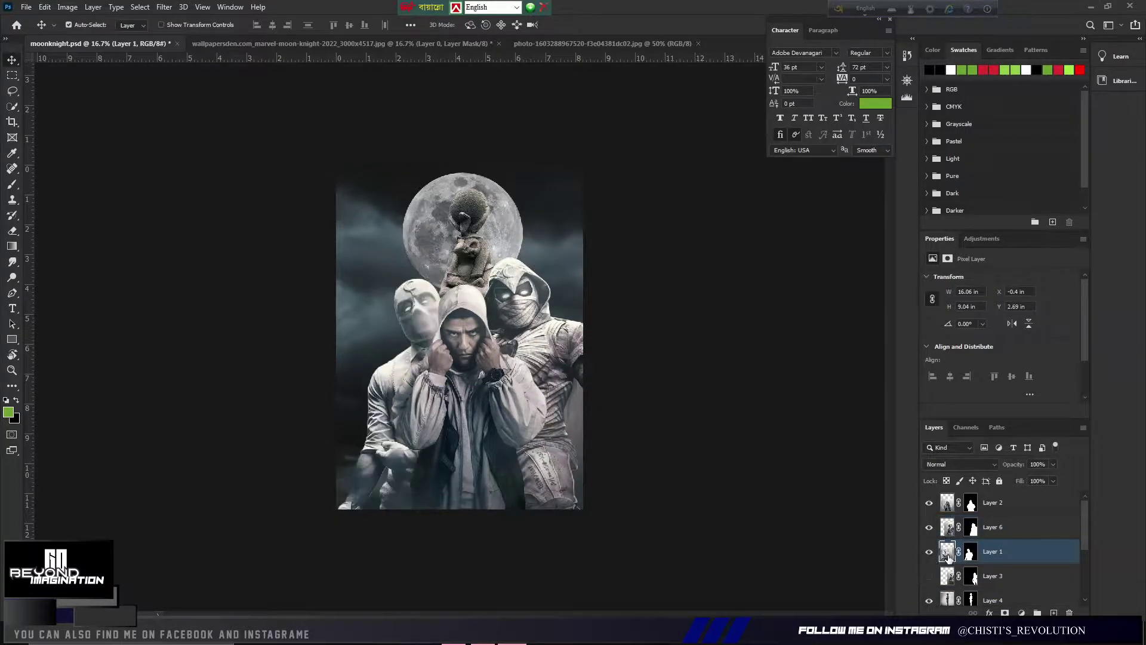
{"action": "key", "text": "ctrl+t"}
{"action": "key", "text": "Return"}
{"action": "left_click", "coordinate": [991, 526]}
{"action": "key", "text": "ctrl+t"}
{"action": "left_click_drag", "start_coordinate": [544, 378], "coordinate": [548, 386]}
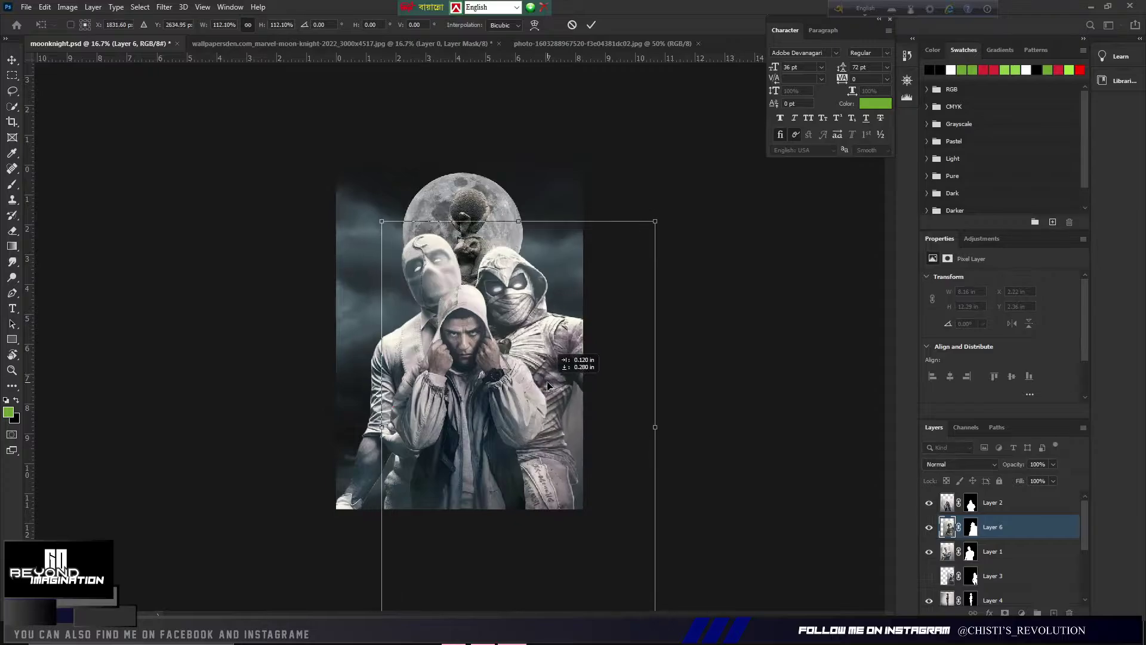
{"action": "left_click_drag", "start_coordinate": [655, 221], "coordinate": [637, 226]}
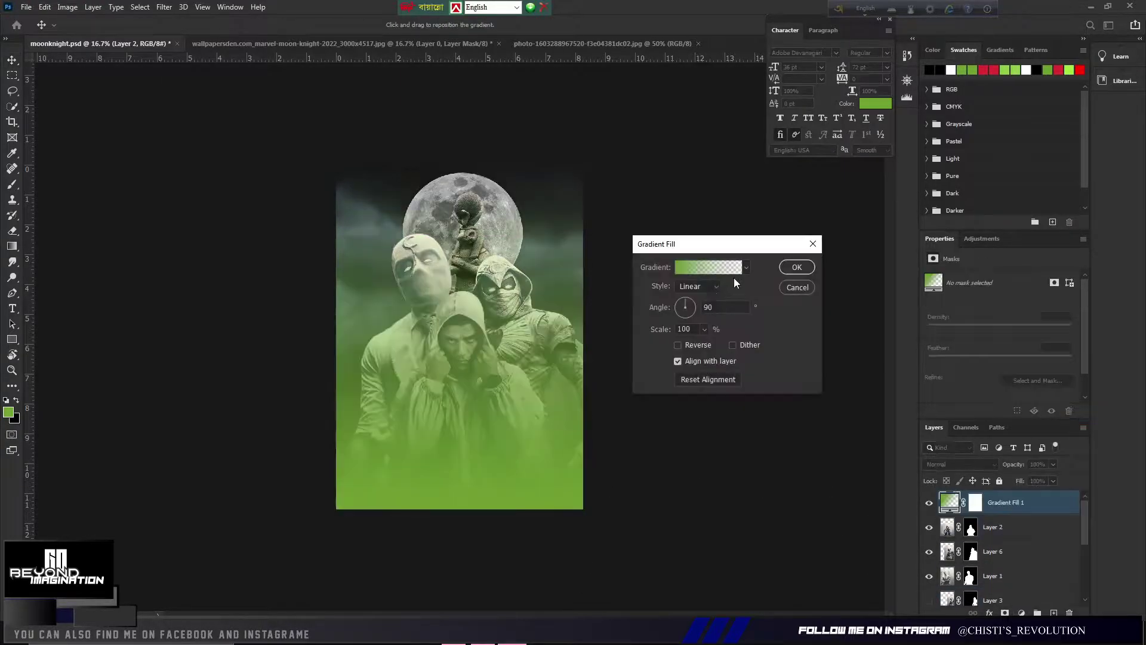
{"action": "type", "text": "6c6c6c"}
- Apply a grey-to-transparent gradient fill with its left stop at 13%
{"action": "key", "text": "Return"}
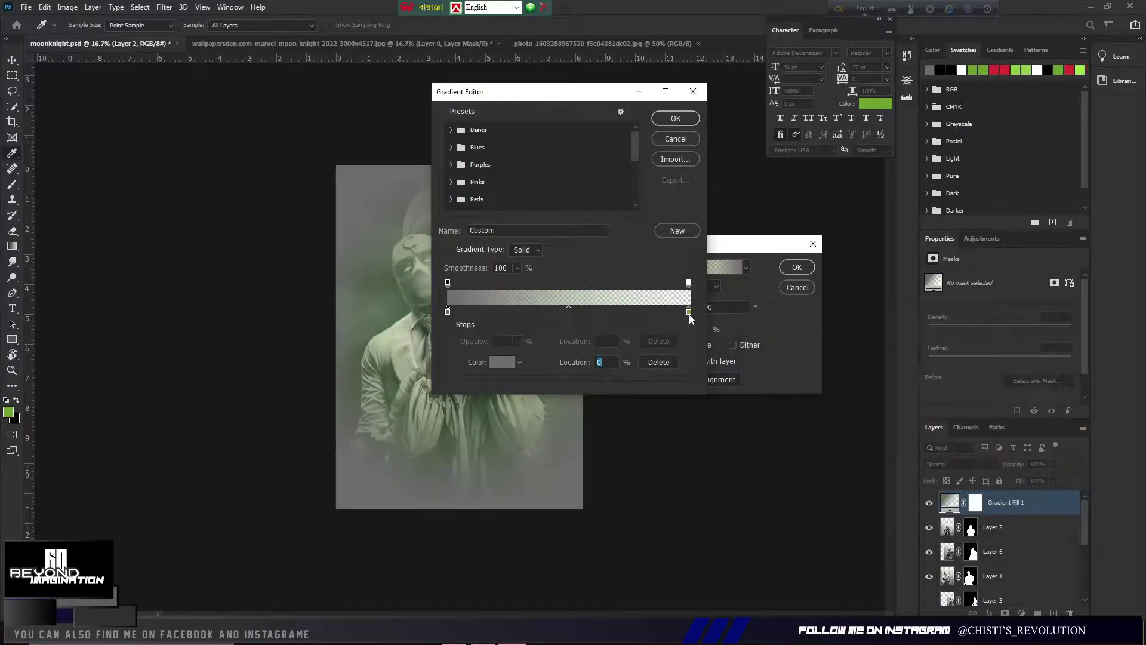
{"action": "left_click_drag", "start_coordinate": [447, 311], "coordinate": [481, 311]}
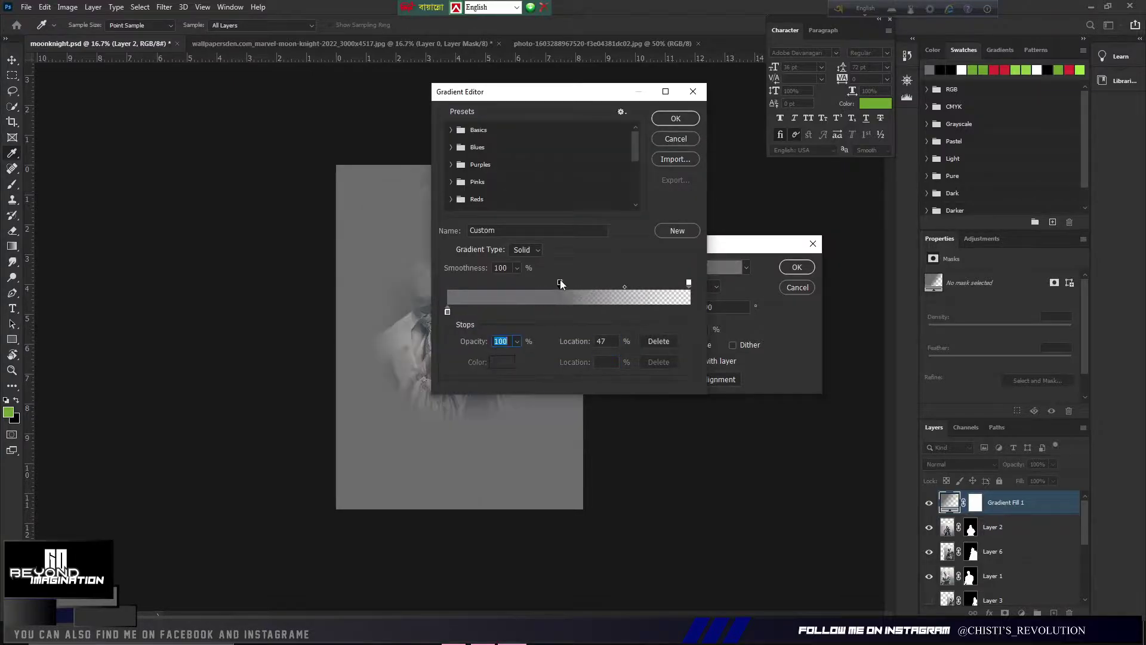
{"action": "left_click", "coordinate": [675, 118]}
{"action": "left_click", "coordinate": [796, 267]}
{"action": "left_click", "coordinate": [961, 464]}
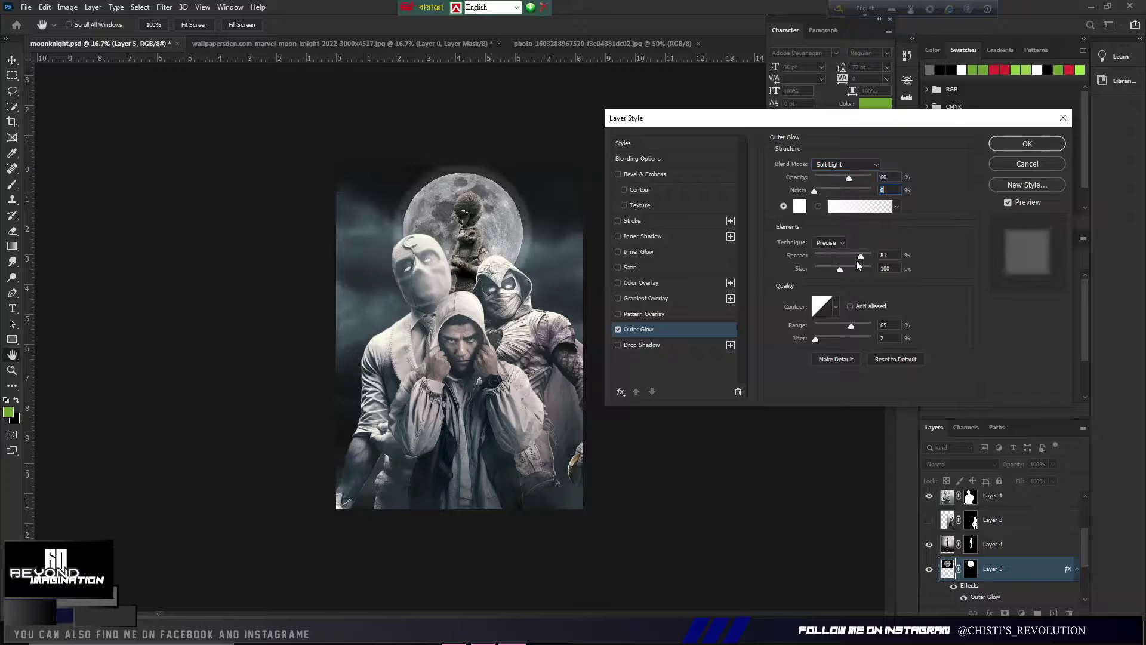
- Set the moon's outer glow blend to Soft Light and add a Levels adjustment
{"action": "left_click", "coordinate": [847, 165]}
{"action": "left_click", "coordinate": [832, 327]}
{"action": "left_click", "coordinate": [1027, 144]}
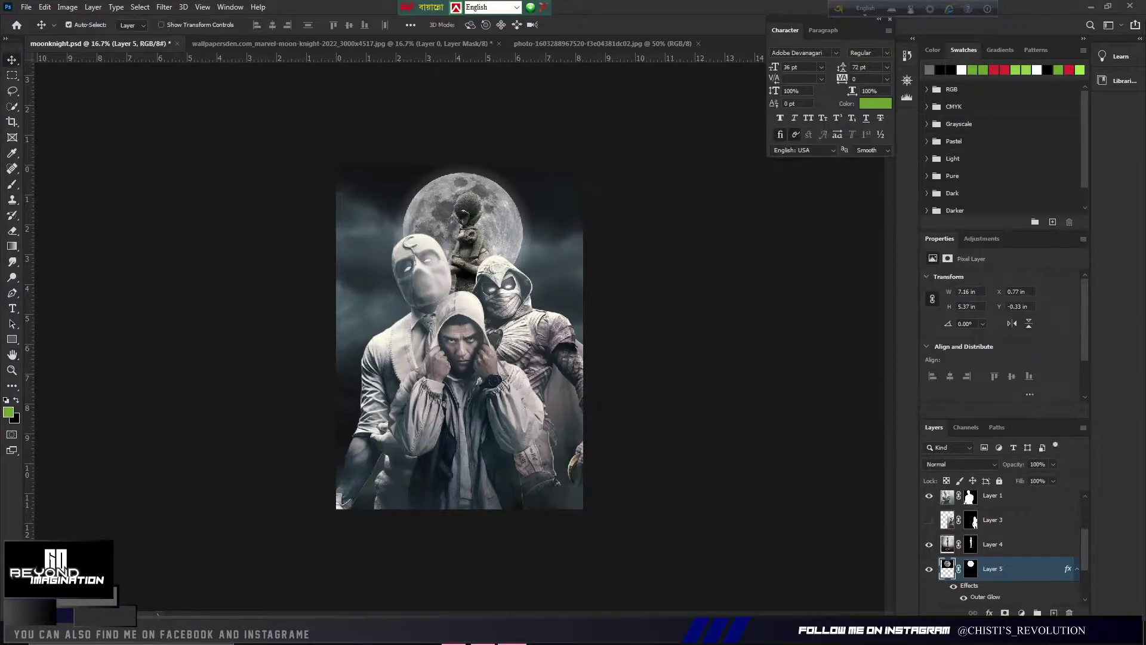
{"action": "left_click", "coordinate": [1021, 613]}
{"action": "left_click", "coordinate": [1049, 451]}
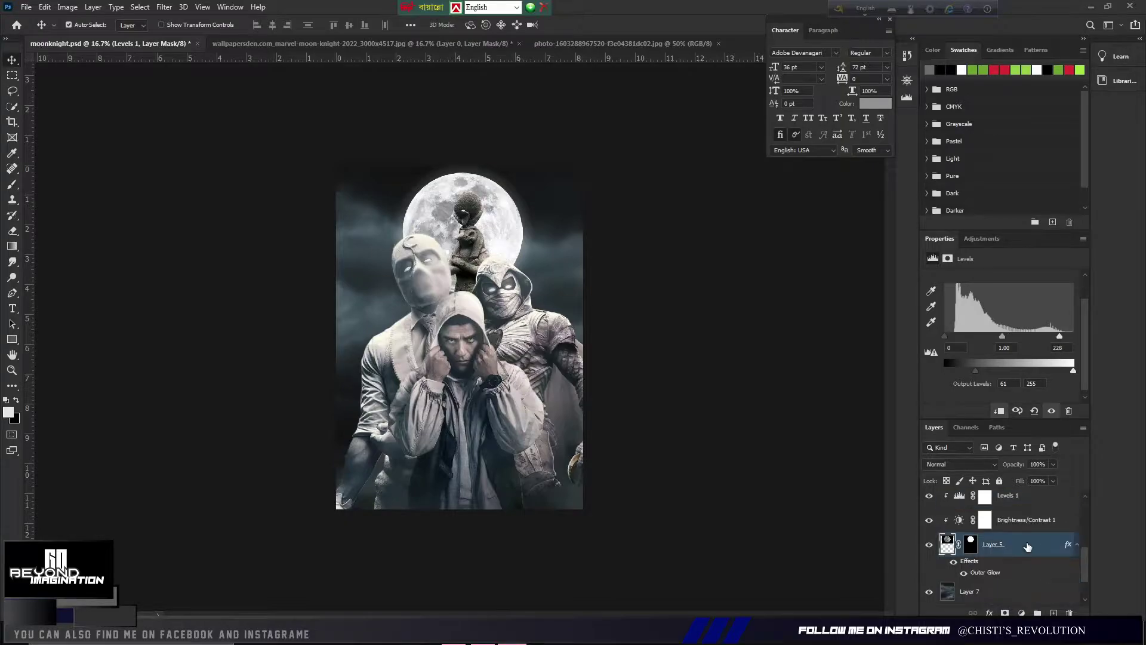
- Add inner glow and inner shadow effects to the moon layer
{"action": "double_click", "coordinate": [1027, 548]}
{"action": "left_click", "coordinate": [618, 298]}
{"action": "left_click", "coordinate": [658, 251]}
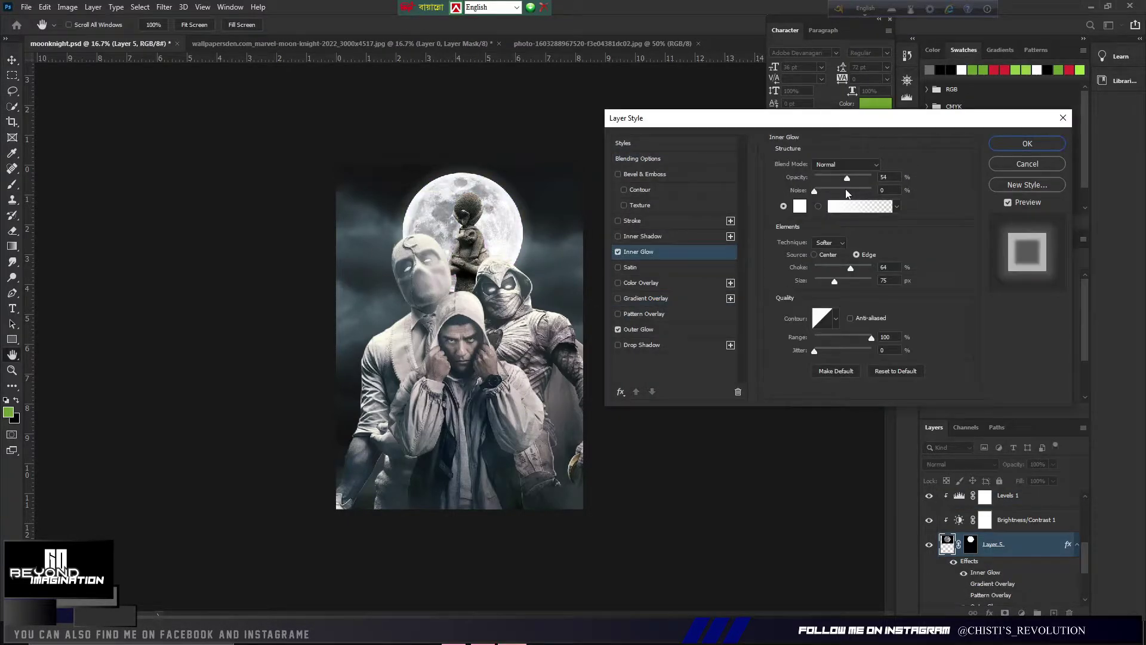
{"action": "left_click", "coordinate": [624, 238]}
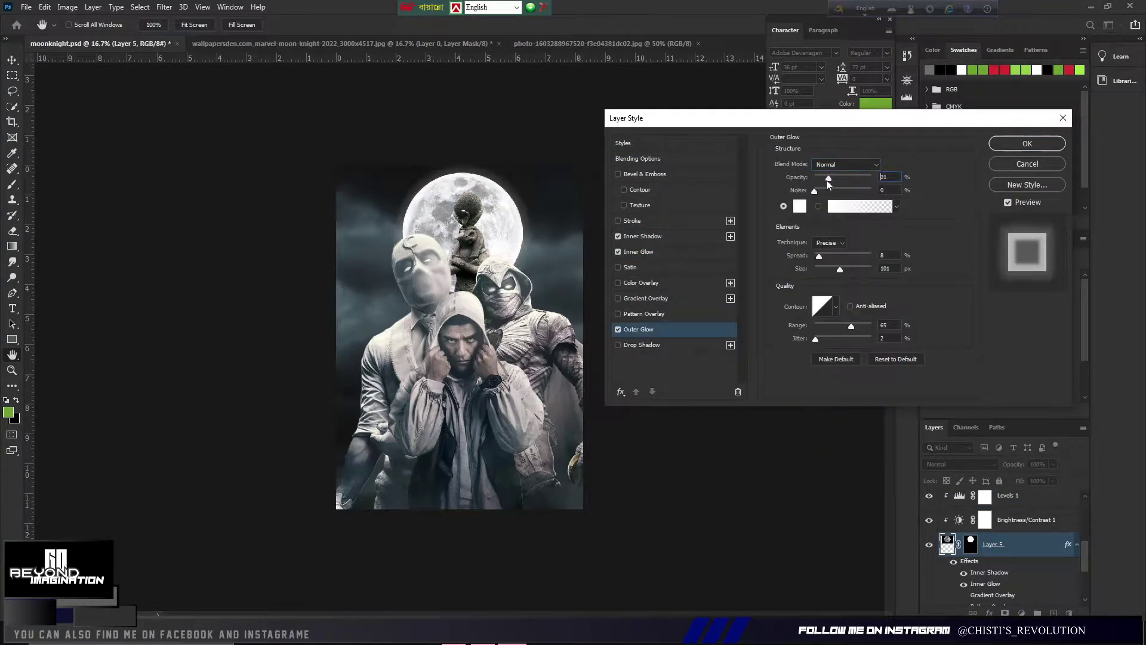
{"action": "key", "text": "Return"}
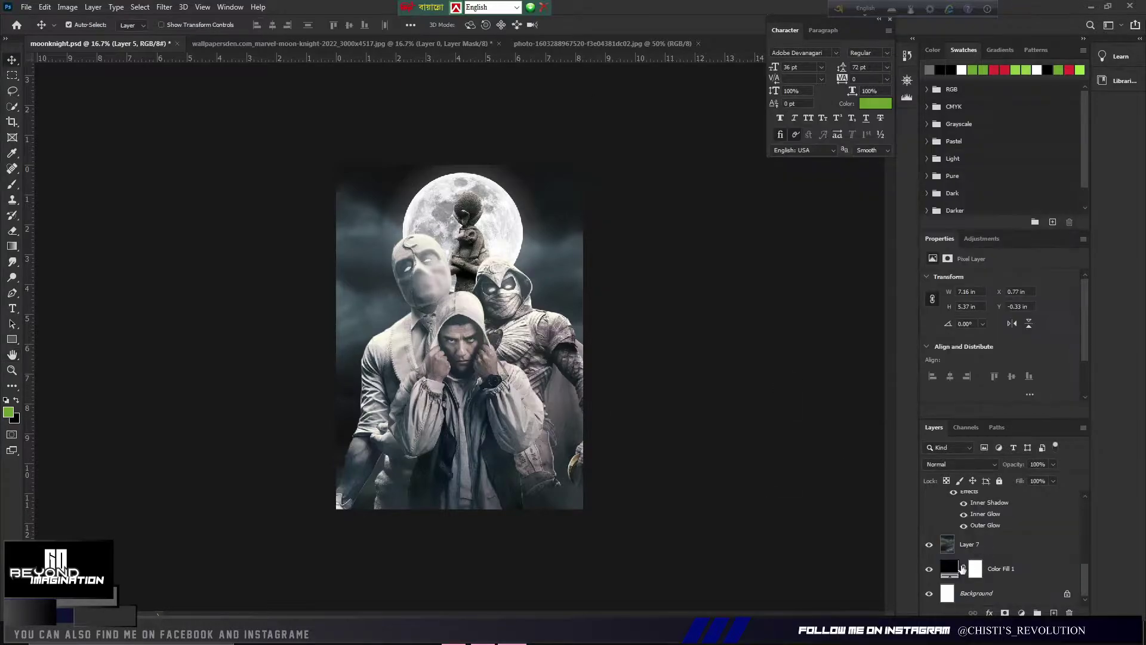
- Open the Camera Raw filter on the hooded man's layer
{"action": "right_click", "coordinate": [980, 539]}
{"action": "left_click", "coordinate": [164, 7]}
{"action": "left_click", "coordinate": [185, 78]}
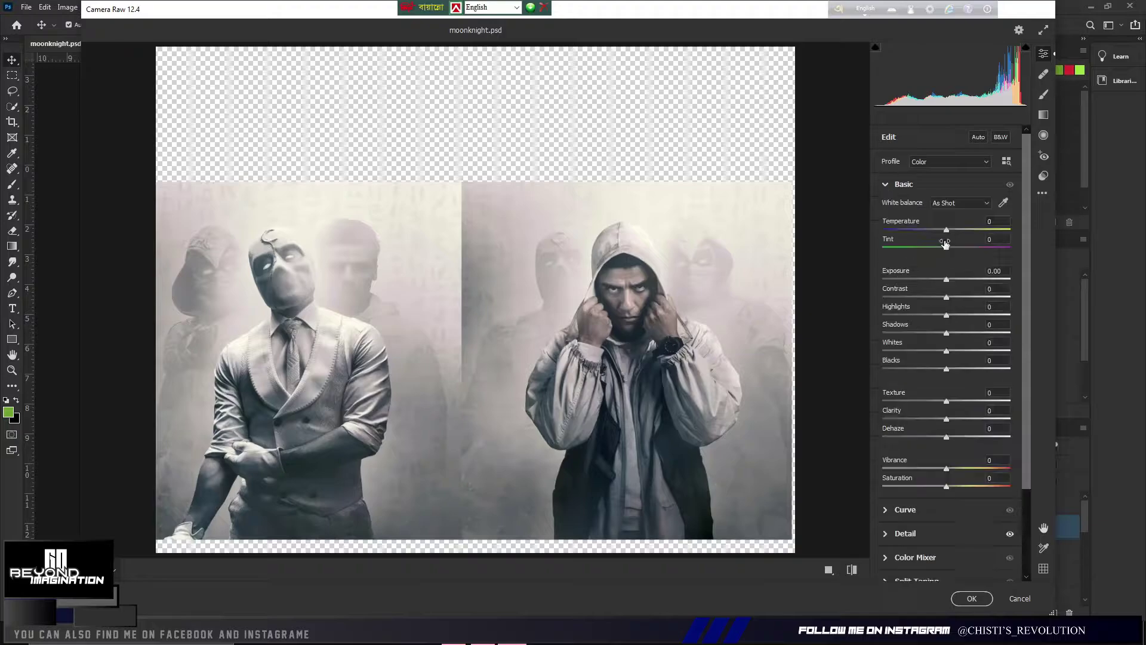
- Apply Camera Raw, then add a slightly brighter Brightness/Contrast layer clipped to Layer 2
{"action": "left_click", "coordinate": [972, 598]}
{"action": "left_click", "coordinate": [1021, 613]}
{"action": "left_click", "coordinate": [1061, 438]}
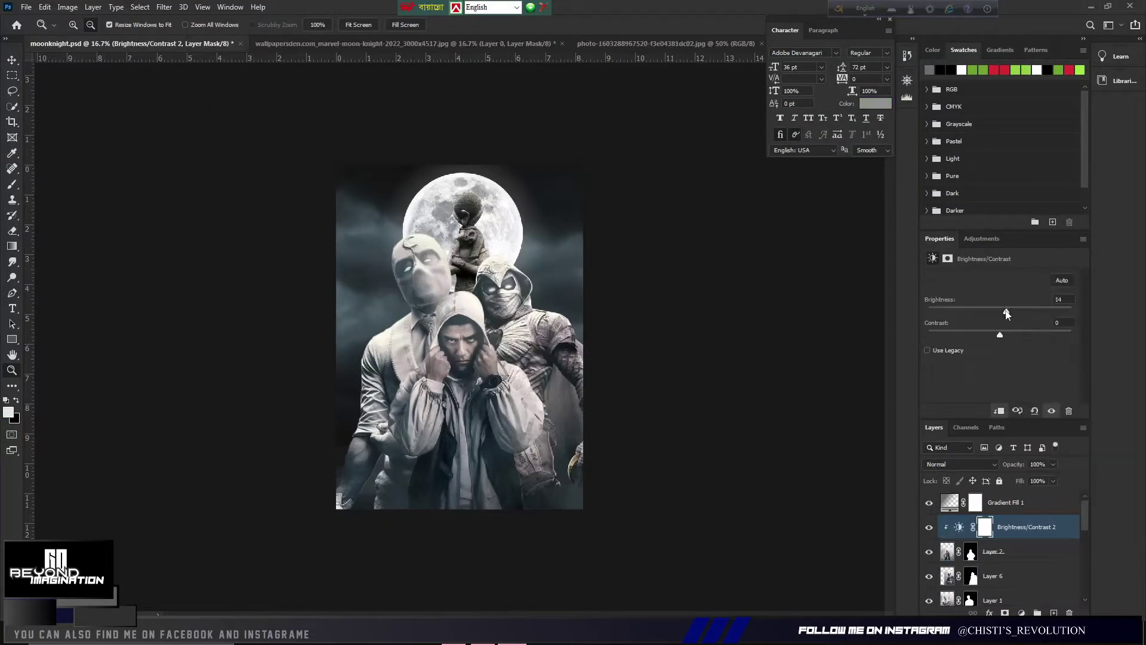
{"action": "left_click", "coordinate": [998, 411]}
{"action": "left_click", "coordinate": [1021, 613]}
- Add clipped Levels and Exposure (gamma 0.83) layers to Layer 2 with inverted masks
{"action": "left_click", "coordinate": [1038, 447]}
{"action": "left_click", "coordinate": [998, 411]}
{"action": "key", "text": "ctrl+i"}
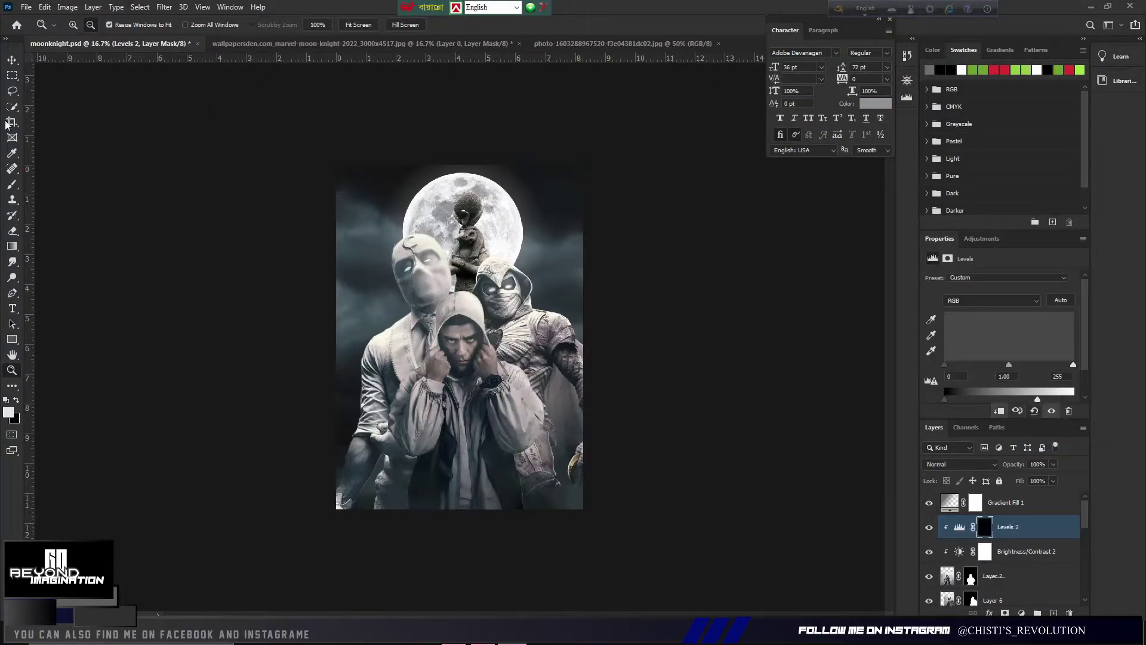
{"action": "key", "text": "b"}
{"action": "left_click", "coordinate": [1009, 575]}
{"action": "left_click", "coordinate": [1022, 613]}
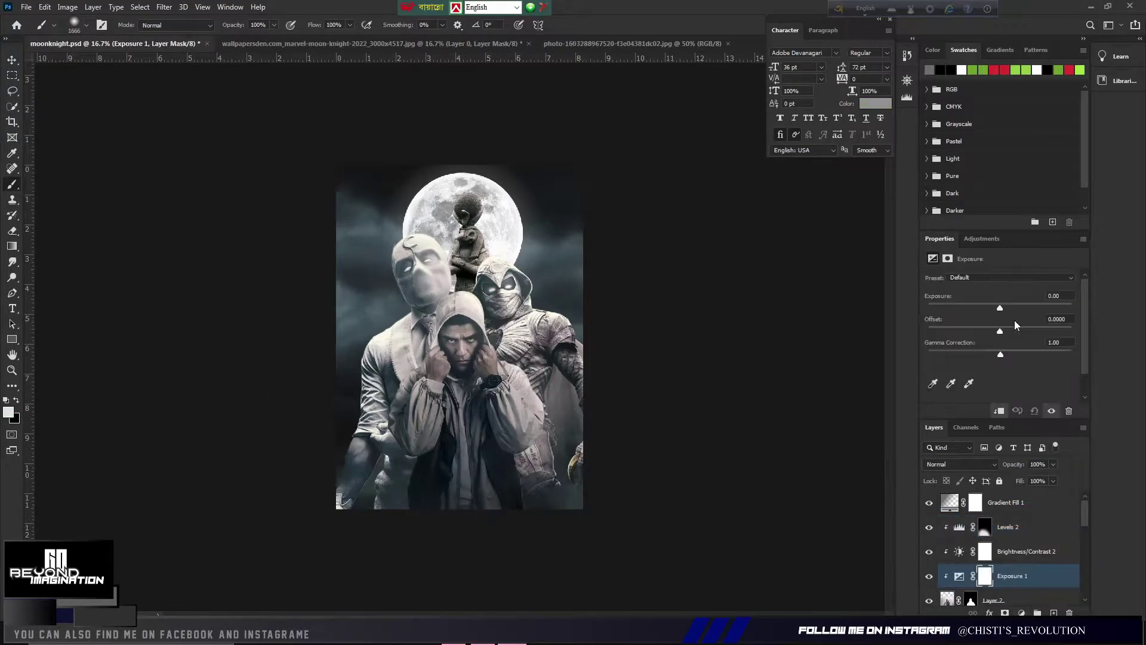
{"action": "left_click_drag", "start_coordinate": [1000, 308], "coordinate": [1013, 308]}
{"action": "left_click_drag", "start_coordinate": [1023, 354], "coordinate": [1010, 354]}
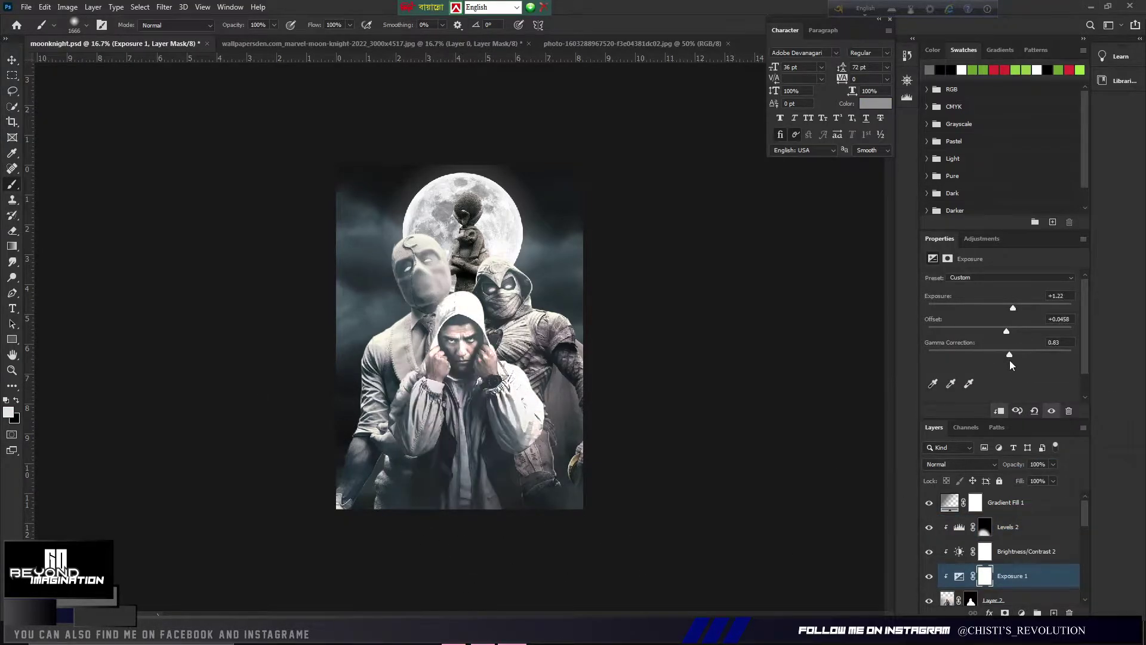
{"action": "key", "text": "ctrl+i"}
- Paint the exposure brightening onto the hooded man's arm
{"action": "key", "text": "ctrl+plus"}
{"action": "key", "text": "ctrl+plus"}
{"action": "key", "text": "ctrl+plus"}
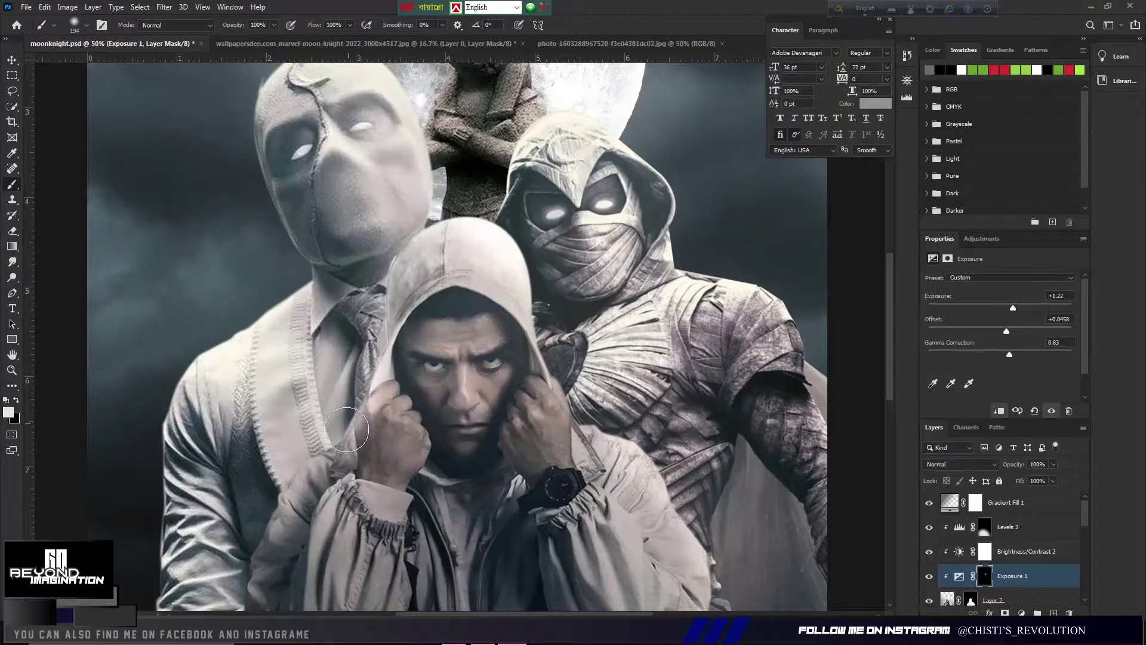
{"action": "scroll", "coordinate": [346, 430], "scroll_direction": "down", "scroll_amount": 3}
{"action": "left_click_drag", "start_coordinate": [344, 325], "coordinate": [259, 501]}
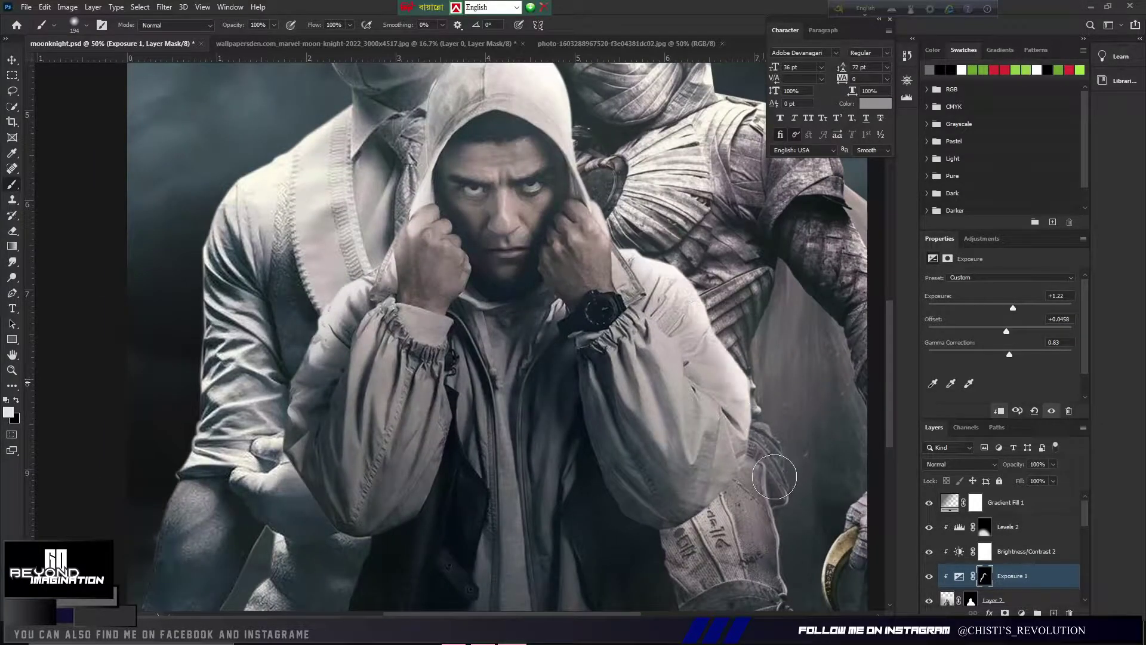
{"action": "scroll", "coordinate": [376, 355], "scroll_direction": "down", "scroll_amount": 3}
{"action": "key", "text": "ctrl+minus"}
{"action": "key", "text": "ctrl+minus"}
{"action": "scroll", "coordinate": [1009, 537], "scroll_direction": "down", "scroll_amount": 3}
- Toggle Layer 2's visibility to compare, then open the Camera Raw filter
{"action": "left_click", "coordinate": [929, 527]}
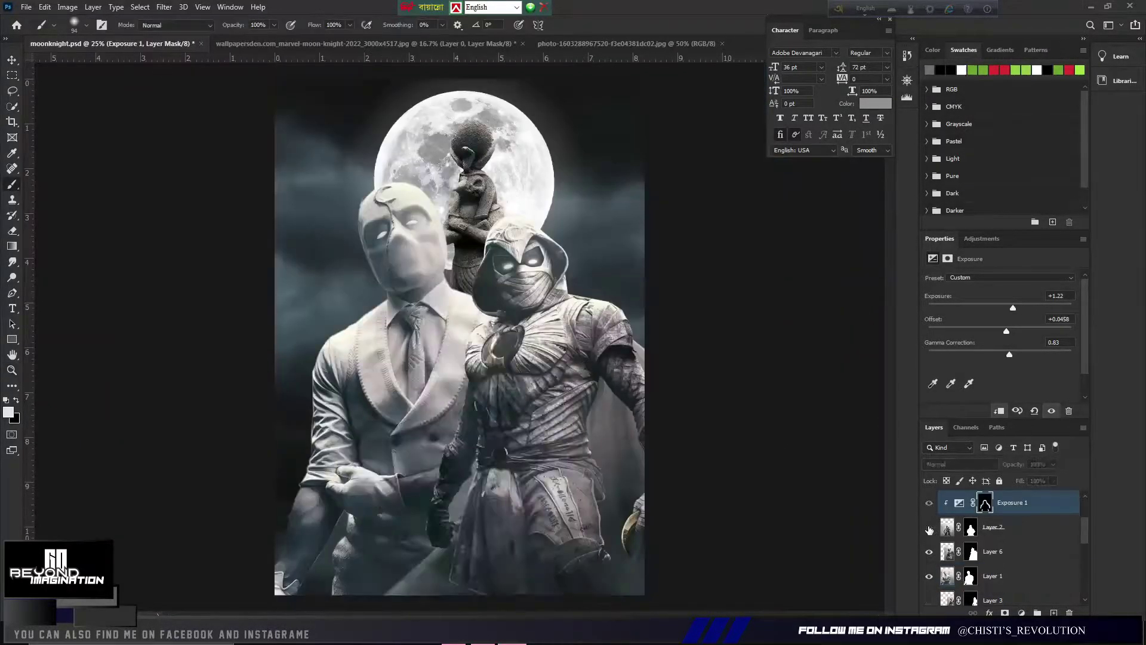
{"action": "left_click", "coordinate": [1022, 613]}
{"action": "left_click", "coordinate": [164, 7]}
{"action": "left_click", "coordinate": [191, 91]}
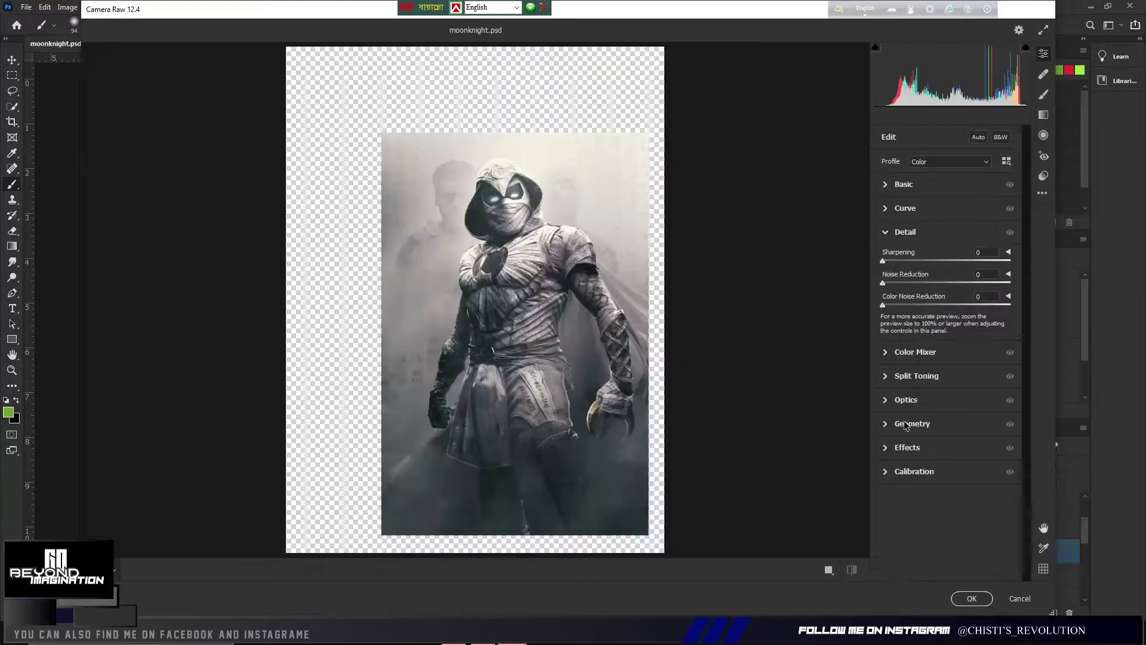
- Apply Camera Raw and add a Levels adjustment with an inverted mask
{"action": "left_click", "coordinate": [971, 605]}
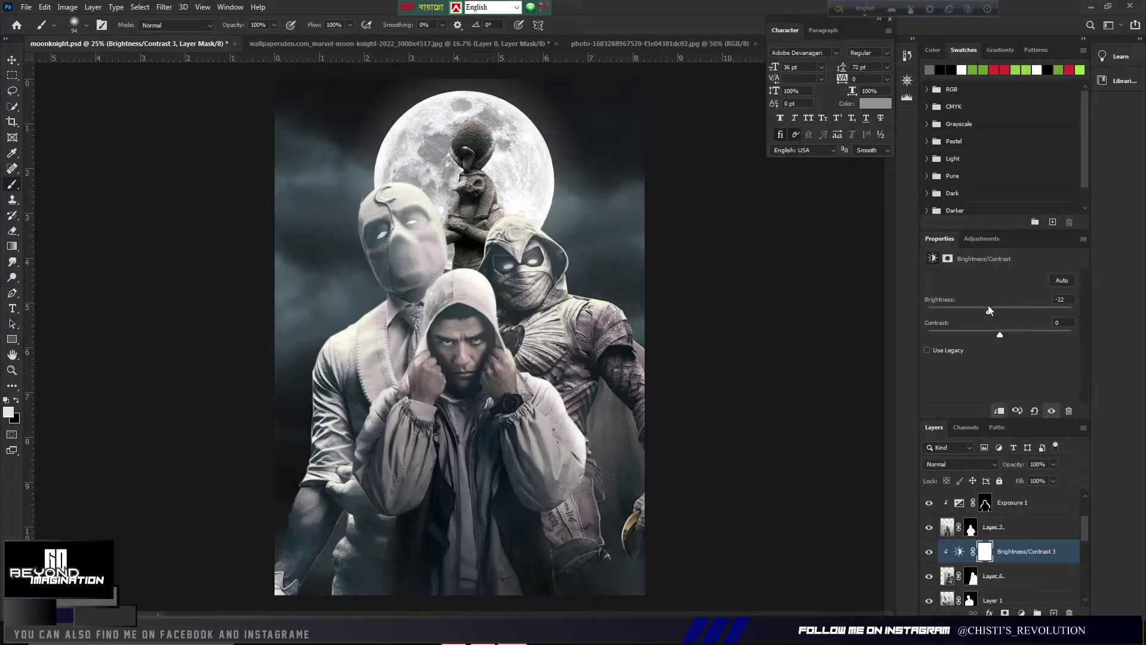
{"action": "left_click", "coordinate": [1022, 613]}
{"action": "left_click", "coordinate": [1042, 452]}
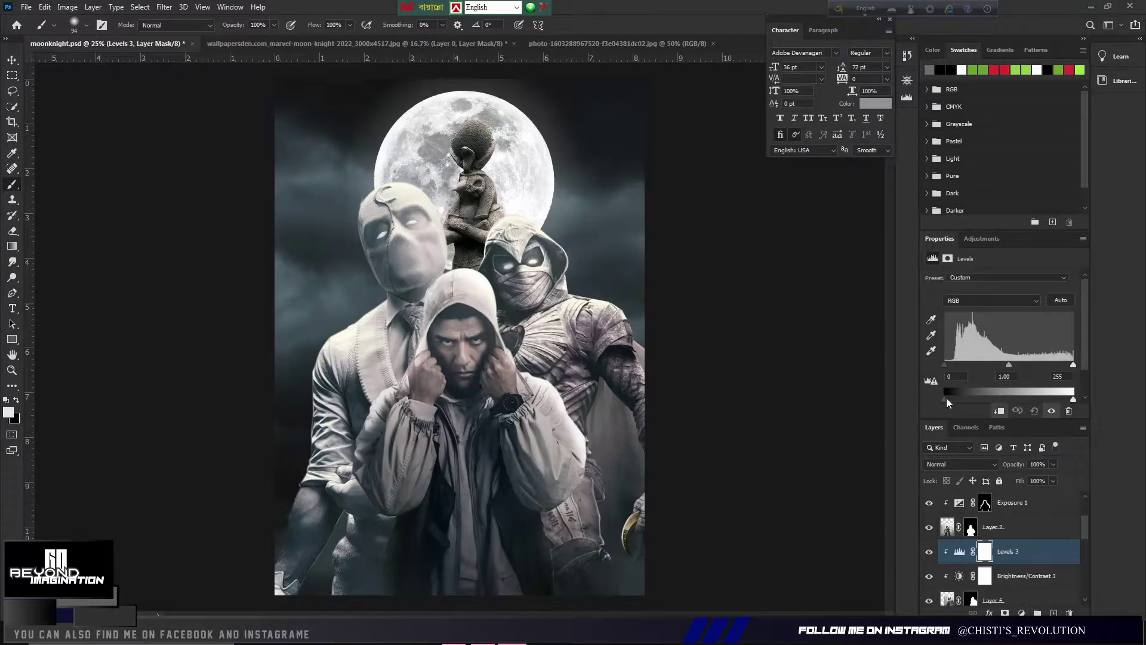
{"action": "key", "text": "ctrl+i"}
- Add an Exposure layer with raised exposure, adjusted offset and gamma, and an inverted mask
{"action": "left_click", "coordinate": [1021, 614]}
{"action": "left_click", "coordinate": [1042, 478]}
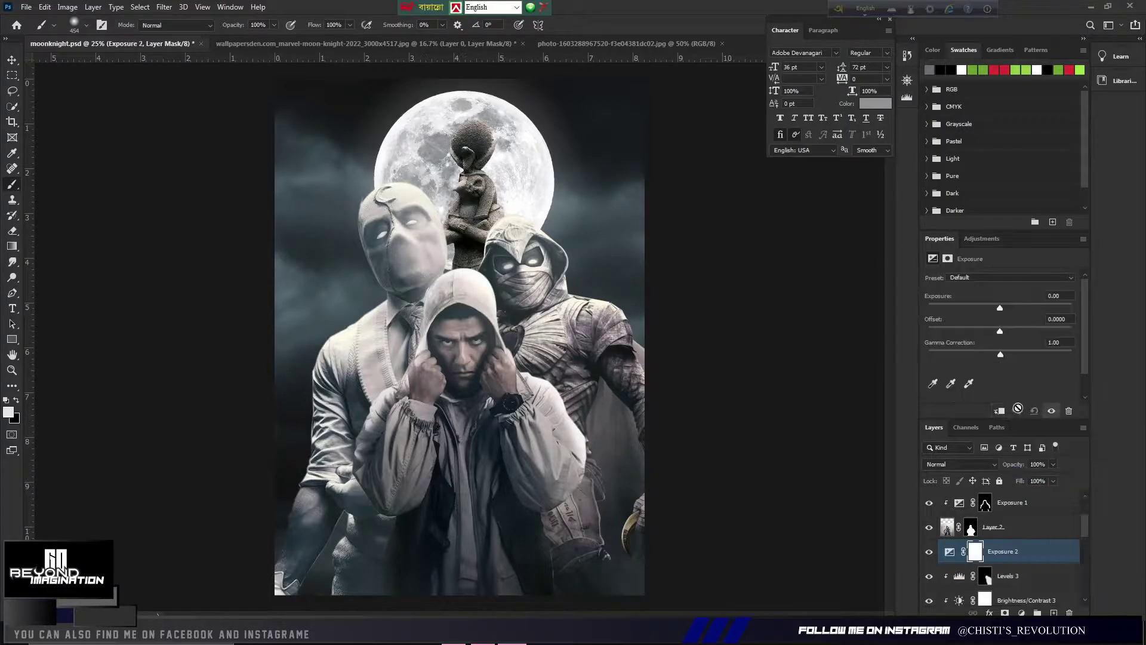
{"action": "left_click_drag", "start_coordinate": [1000, 307], "coordinate": [1009, 307]}
{"action": "left_click_drag", "start_coordinate": [1001, 354], "coordinate": [992, 360]}
{"action": "key", "text": "ctrl+i"}
- Brush in the brightening on the statue and caped figure, then Camera Raw Layer 1
{"action": "left_click", "coordinate": [605, 271]}
{"action": "key", "text": "b"}
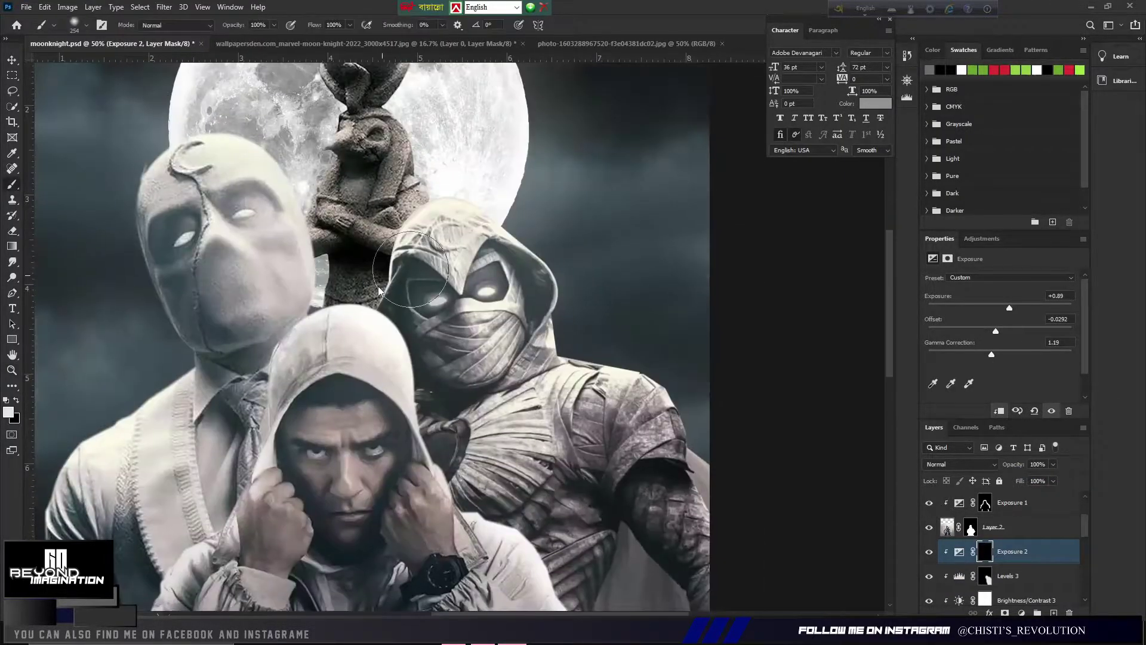
{"action": "left_click", "coordinate": [583, 323], "text": "alt"}
{"action": "scroll", "coordinate": [976, 548], "scroll_direction": "down", "scroll_amount": 2}
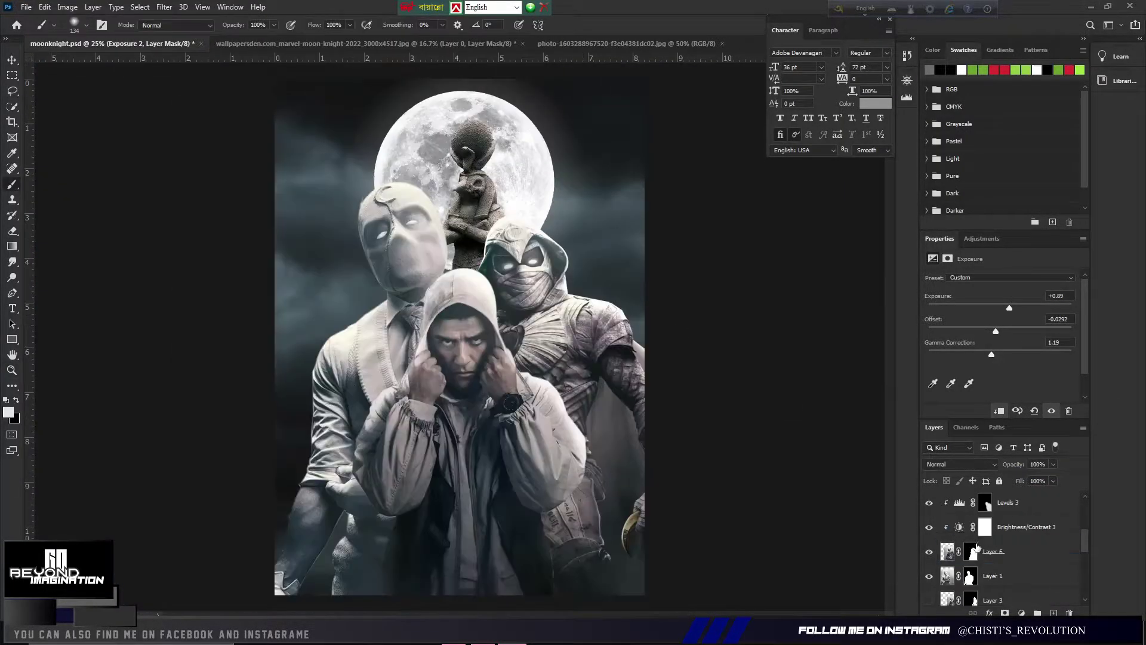
{"action": "left_click", "coordinate": [1009, 552]}
{"action": "key", "text": "ctrl+shift+a"}
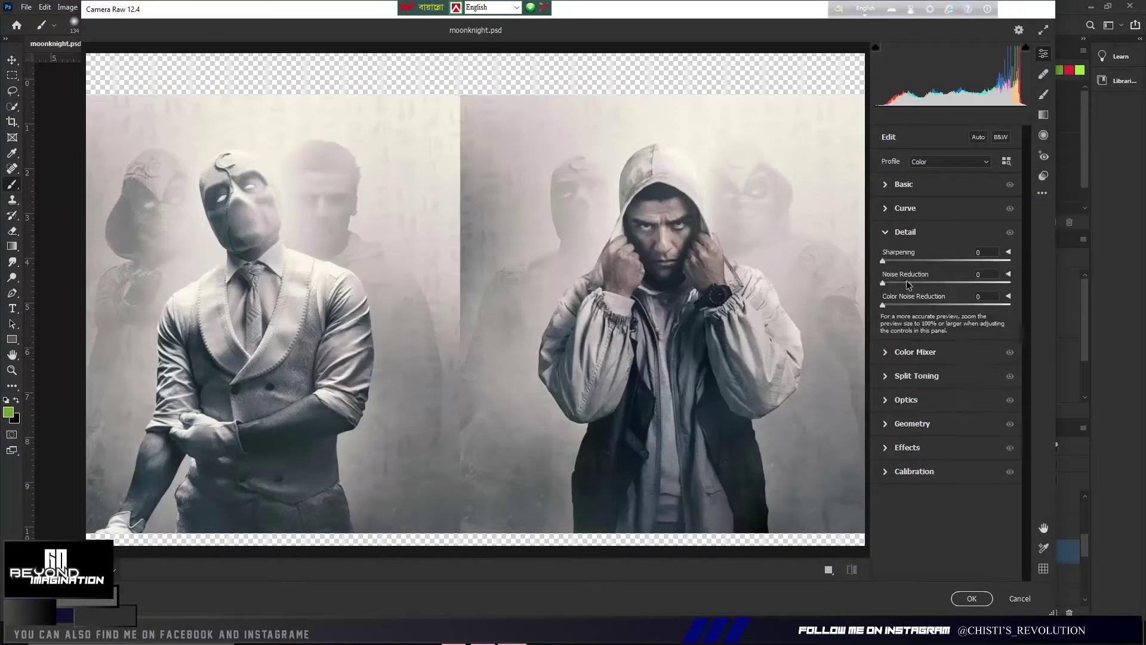
- Add an Exposure adjustment to brighten the figures and invert its mask
{"action": "key", "text": "Return"}
{"action": "left_click", "coordinate": [1021, 613]}
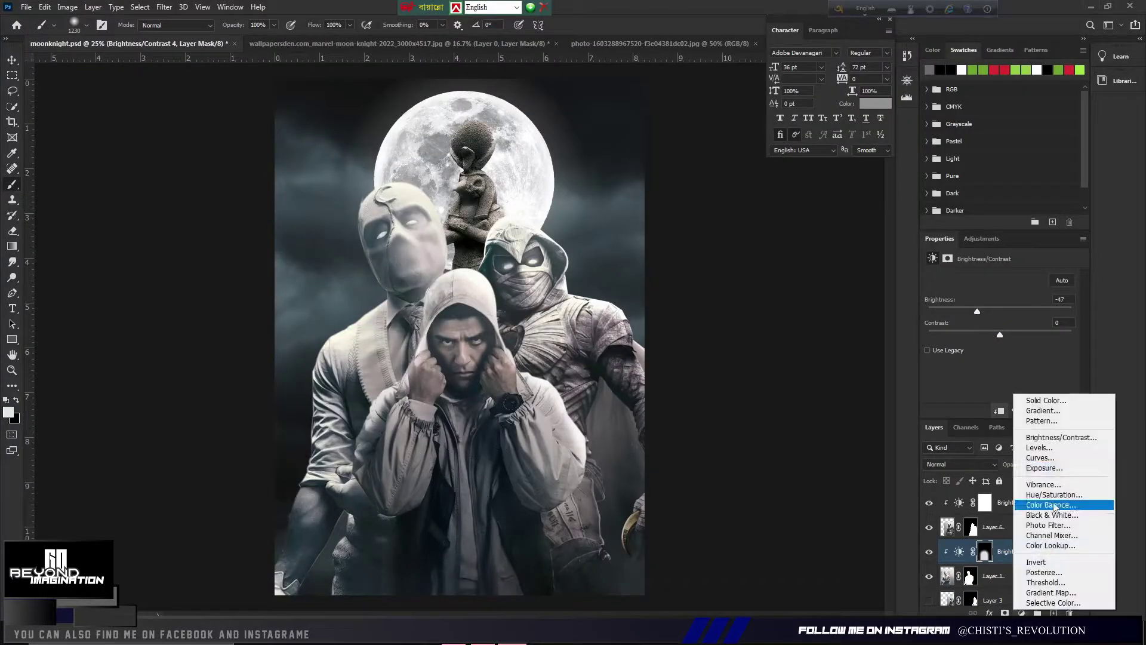
{"action": "left_click", "coordinate": [1048, 477]}
{"action": "left_click_drag", "start_coordinate": [1000, 307], "coordinate": [1016, 307]}
{"action": "left_click", "coordinate": [1006, 307]}
{"action": "key", "text": "ctrl+i"}
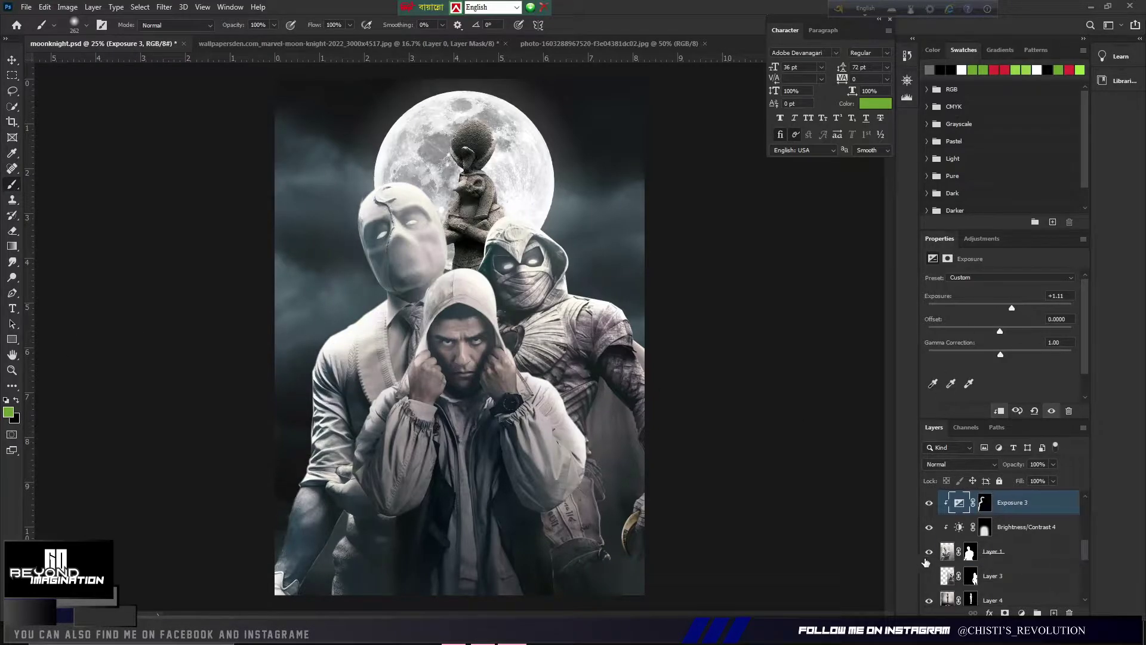
- Add a Color Balance layer shifted slightly toward cyan
{"action": "left_click", "coordinate": [1022, 614]}
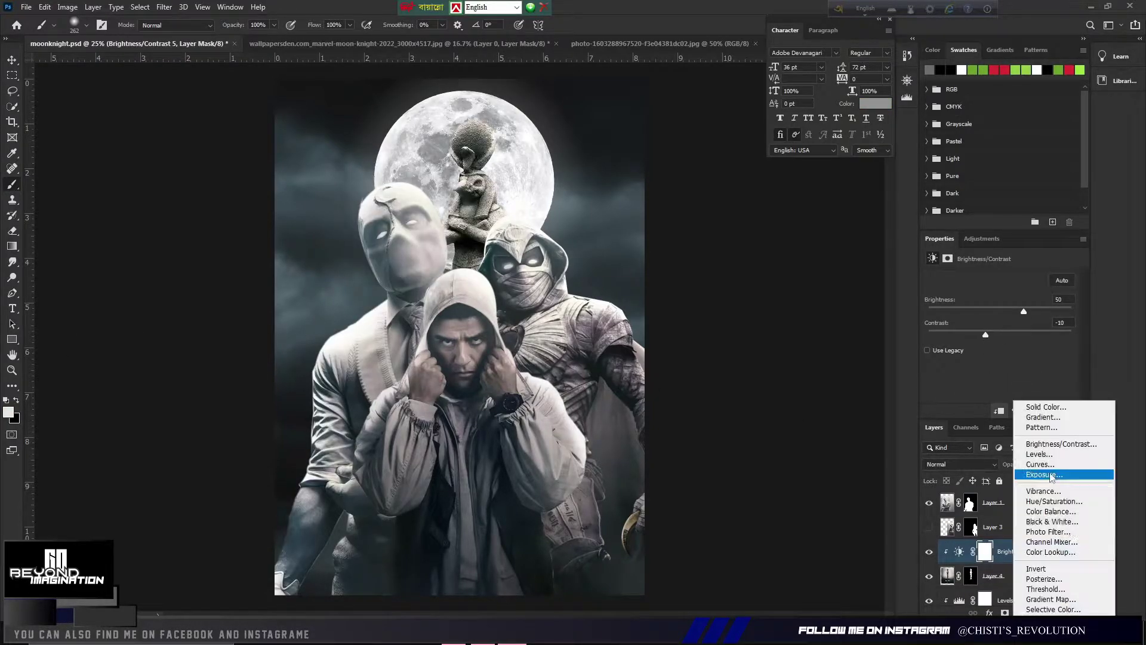
{"action": "left_click", "coordinate": [1062, 490]}
{"action": "left_click_drag", "start_coordinate": [985, 306], "coordinate": [983, 307]}
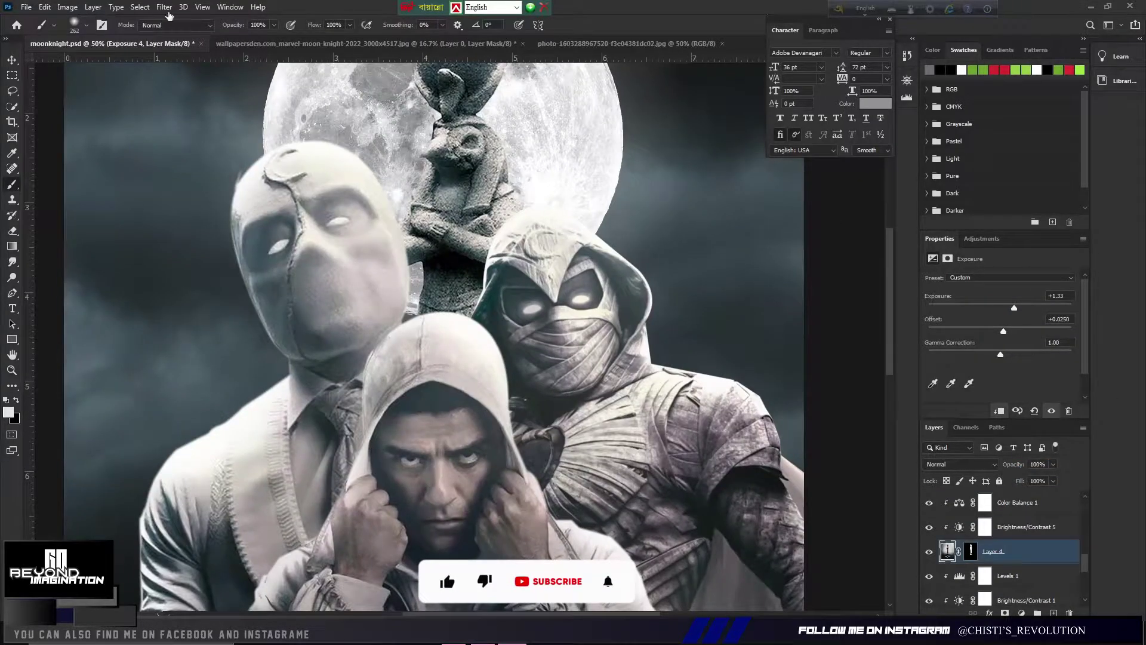
- Apply Camera Raw Detail noise reduction to the statue
{"action": "left_click", "coordinate": [164, 8]}
{"action": "left_click", "coordinate": [185, 88]}
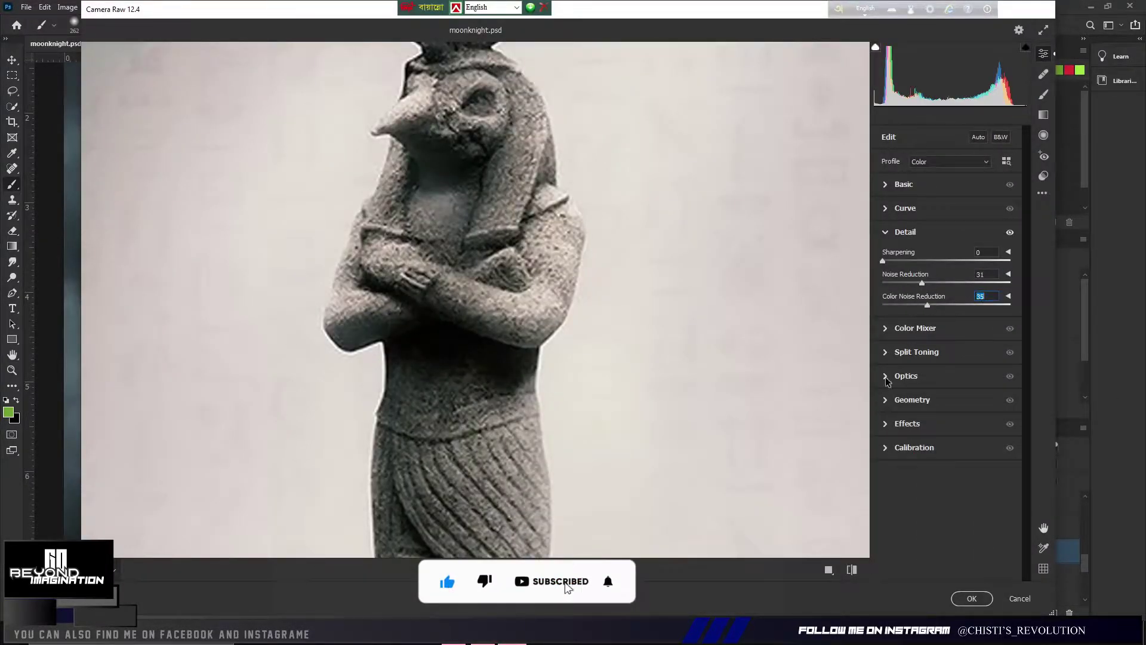
{"action": "left_click", "coordinate": [931, 233]}
{"action": "key", "text": "Return"}
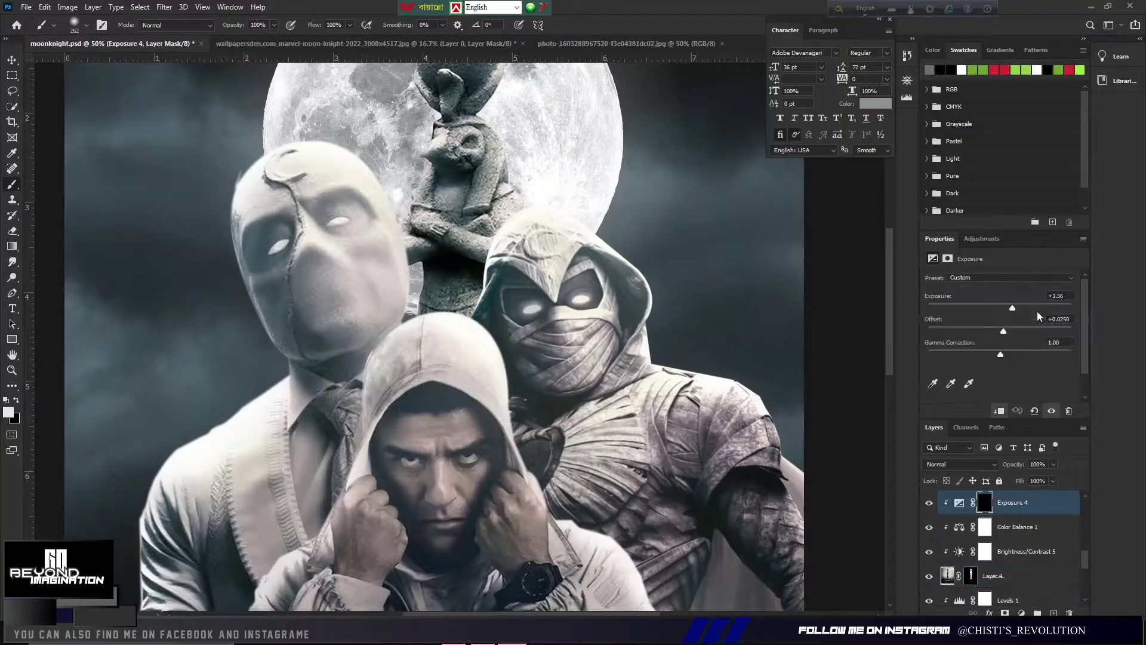
{"action": "scroll", "coordinate": [566, 250], "scroll_direction": "up", "scroll_amount": 3}
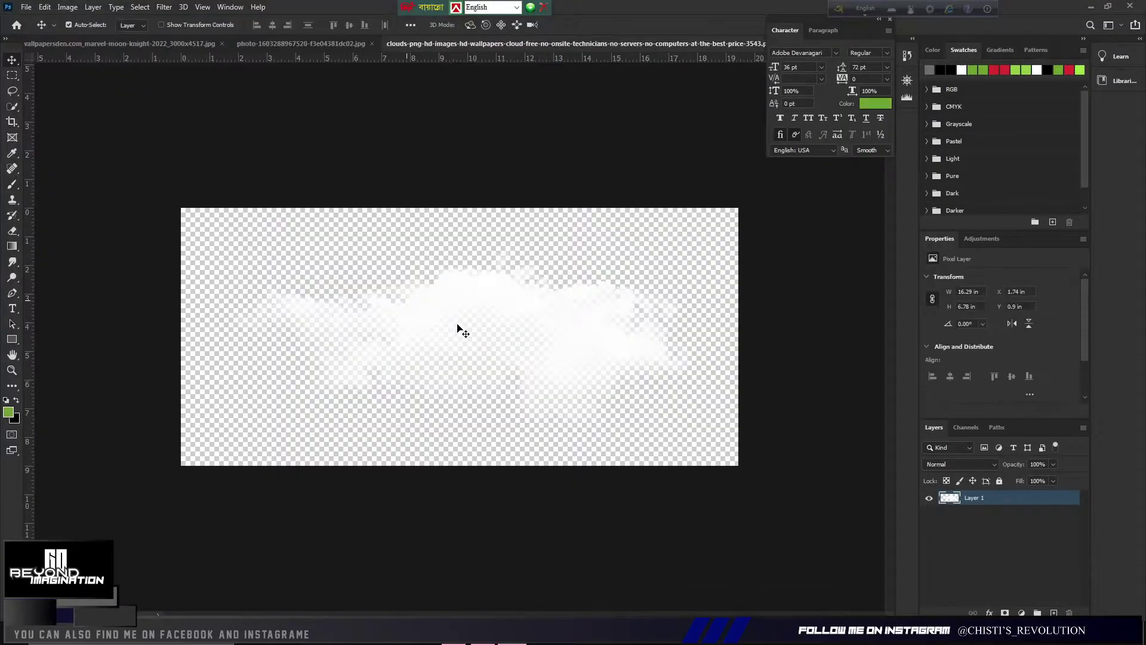
- Bring the cloud image in above Layer 7 and position it beside the moon
{"action": "left_click_drag", "start_coordinate": [462, 332], "coordinate": [470, 49]}
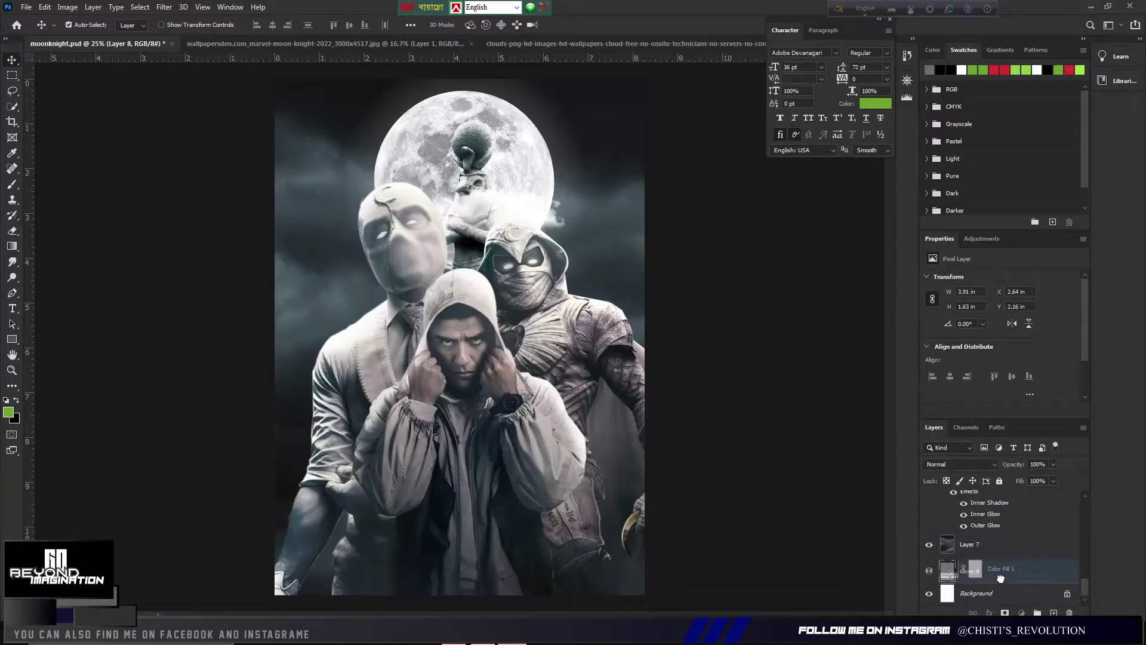
{"action": "left_click_drag", "start_coordinate": [992, 599], "coordinate": [992, 561]}
{"action": "key", "text": "ctrl+t"}
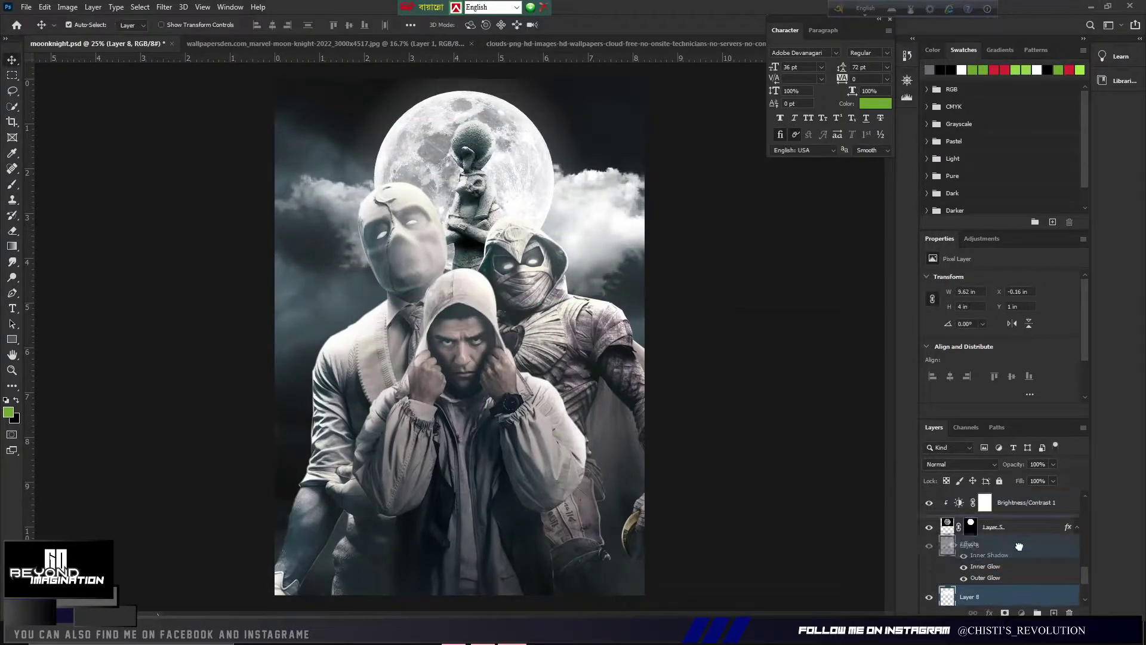
{"action": "key", "text": "ctrl+t"}
{"action": "mouse_move", "coordinate": [538, 227]}
{"action": "left_mouse_down"}
{"action": "mouse_move", "coordinate": [418, 263]}
{"action": "mouse_move", "coordinate": [561, 285]}
{"action": "mouse_move", "coordinate": [604, 44]}
{"action": "left_mouse_up"}
- Duplicate the clouds twice, placing a copy across the top of the poster
{"action": "key", "text": "Return"}
{"action": "key", "text": "ctrl+j"}
{"action": "key", "text": "ctrl+t"}
{"action": "key", "text": "Return"}
{"action": "key", "text": "ctrl+j"}
{"action": "key", "text": "ctrl+t"}
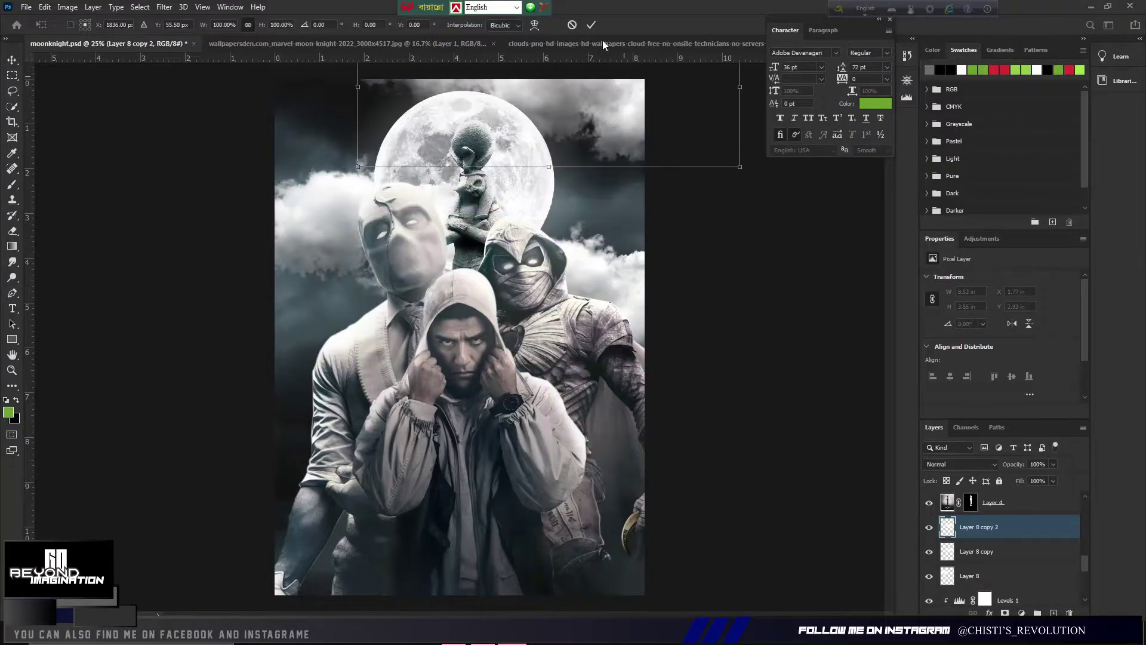
- Use Blend If on Layer 5 to hide the moon's dark speckles
{"action": "double_click", "coordinate": [945, 600]}
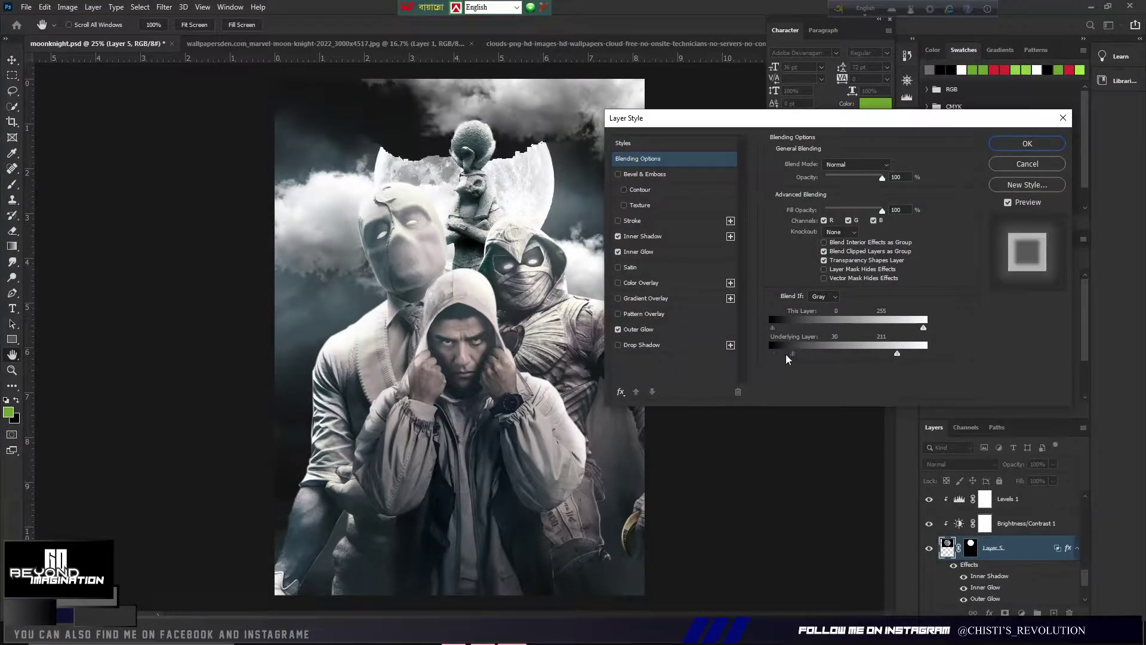
{"action": "left_click_drag", "start_coordinate": [923, 328], "coordinate": [928, 328]}
{"action": "left_click", "coordinate": [1023, 142]}
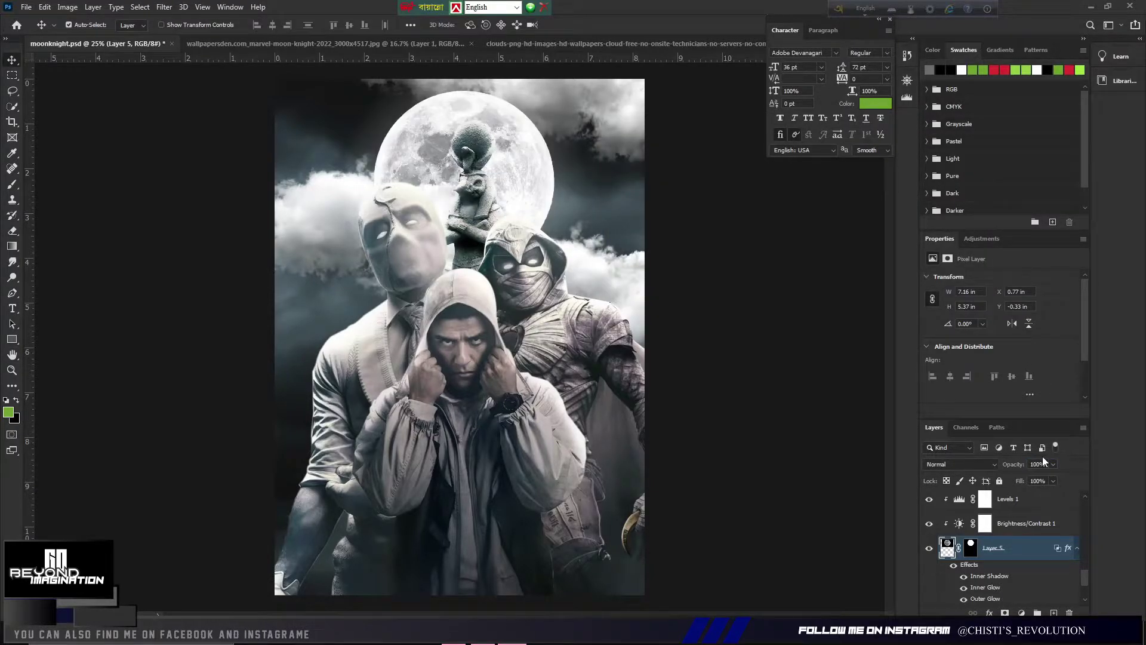
- Choose a large textured brush from the brush presets
{"action": "scroll", "coordinate": [1003, 538], "scroll_direction": "up", "scroll_amount": 3}
{"action": "scroll", "coordinate": [955, 520], "scroll_direction": "up", "scroll_amount": 3}
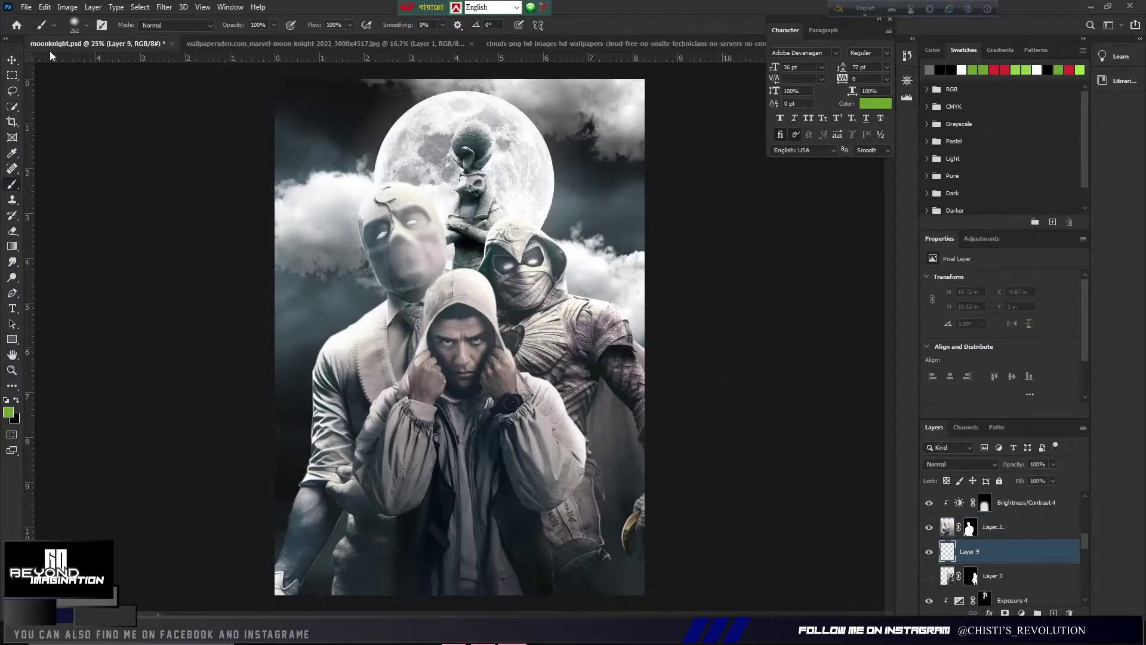
{"action": "left_click", "coordinate": [74, 25]}
{"action": "left_click", "coordinate": [67, 178]}
- Set the foreground colour to white and select the mist layer
{"action": "left_click", "coordinate": [8, 412]}
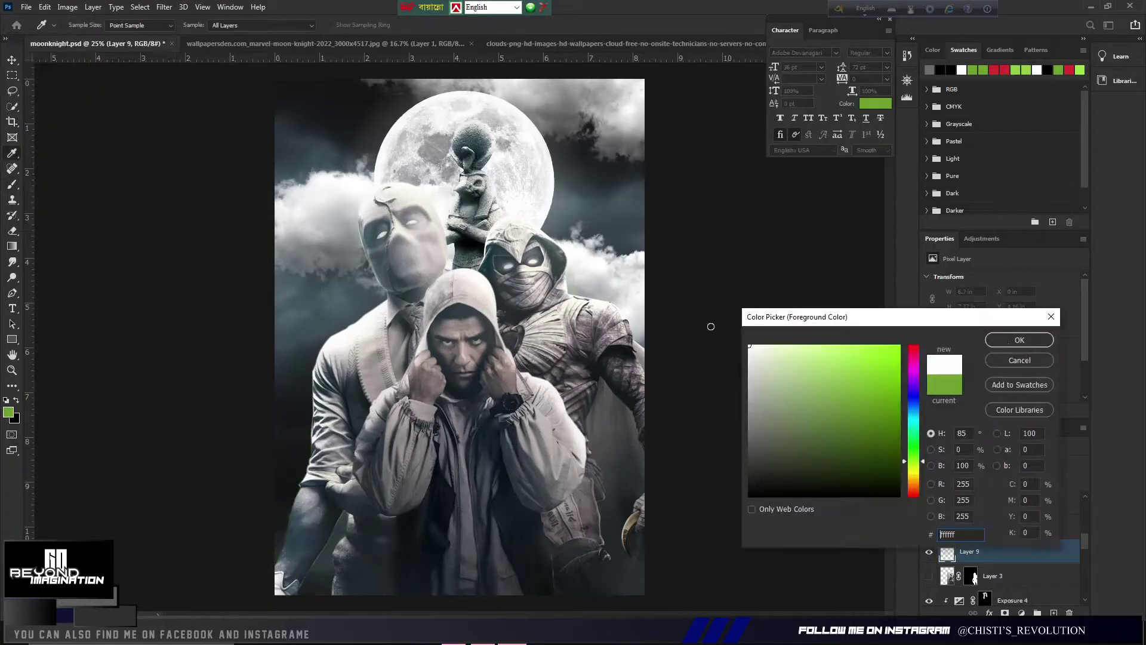
{"action": "left_click", "coordinate": [757, 349]}
{"action": "left_click", "coordinate": [1018, 337]}
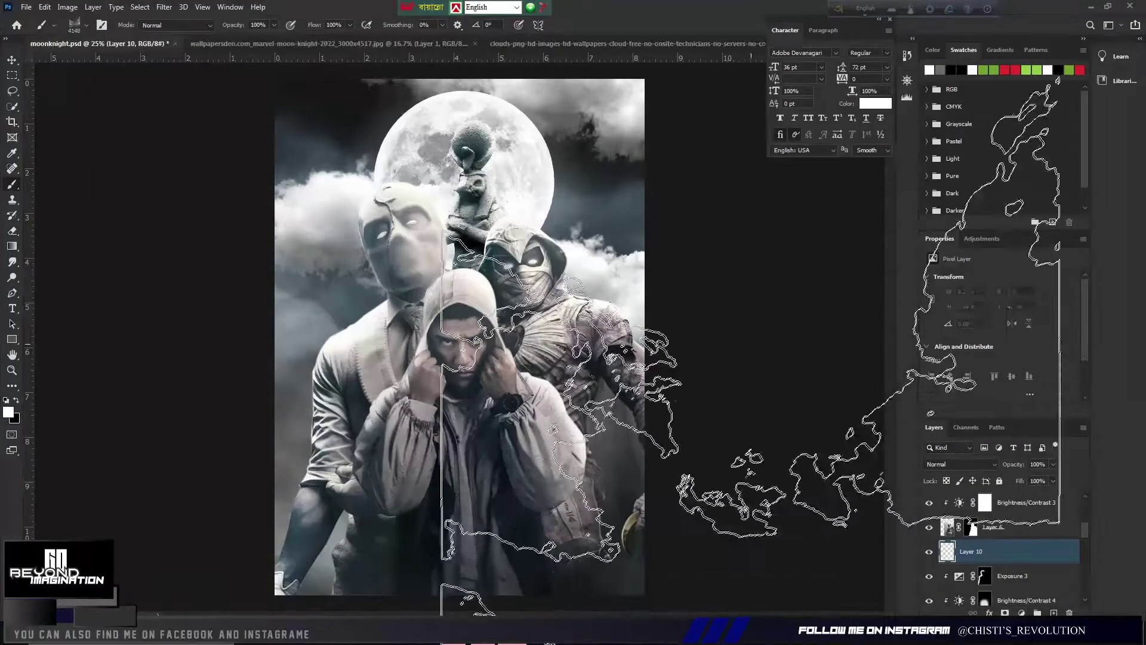
{"action": "scroll", "coordinate": [1003, 538], "scroll_direction": "down", "scroll_amount": 5}
{"action": "left_click", "coordinate": [1006, 591]}
- Set the mist layer to 52% opacity and fade the top cloud copy
{"action": "key", "text": "z"}
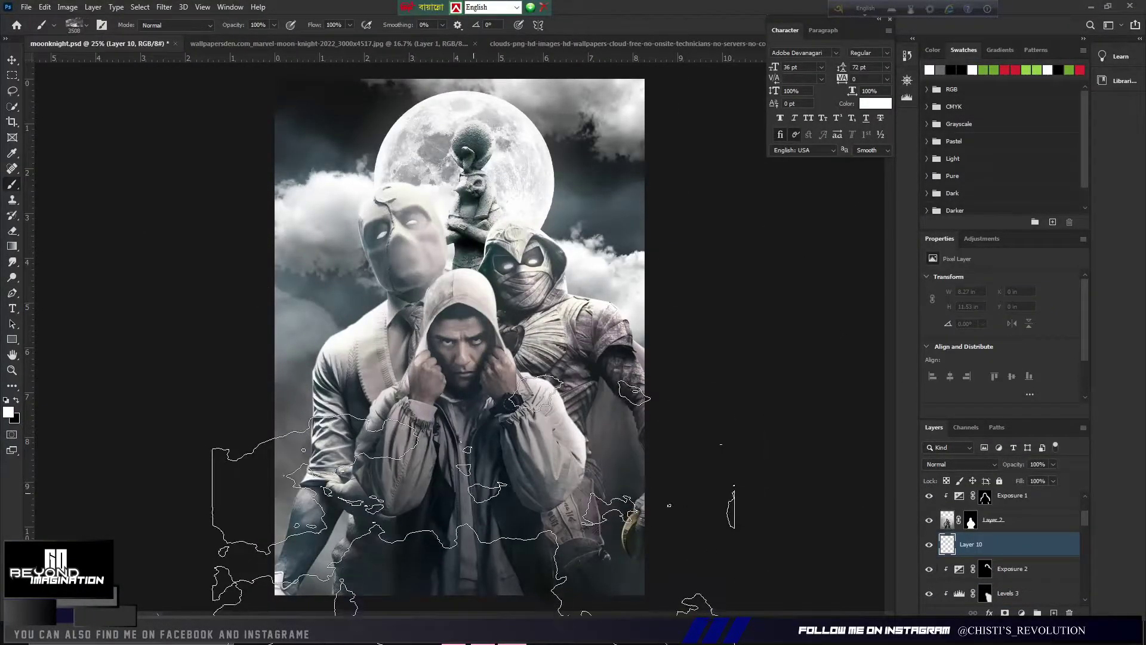
{"action": "key", "text": "5"}
{"action": "key", "text": "2"}
{"action": "left_click", "coordinate": [673, 289]}
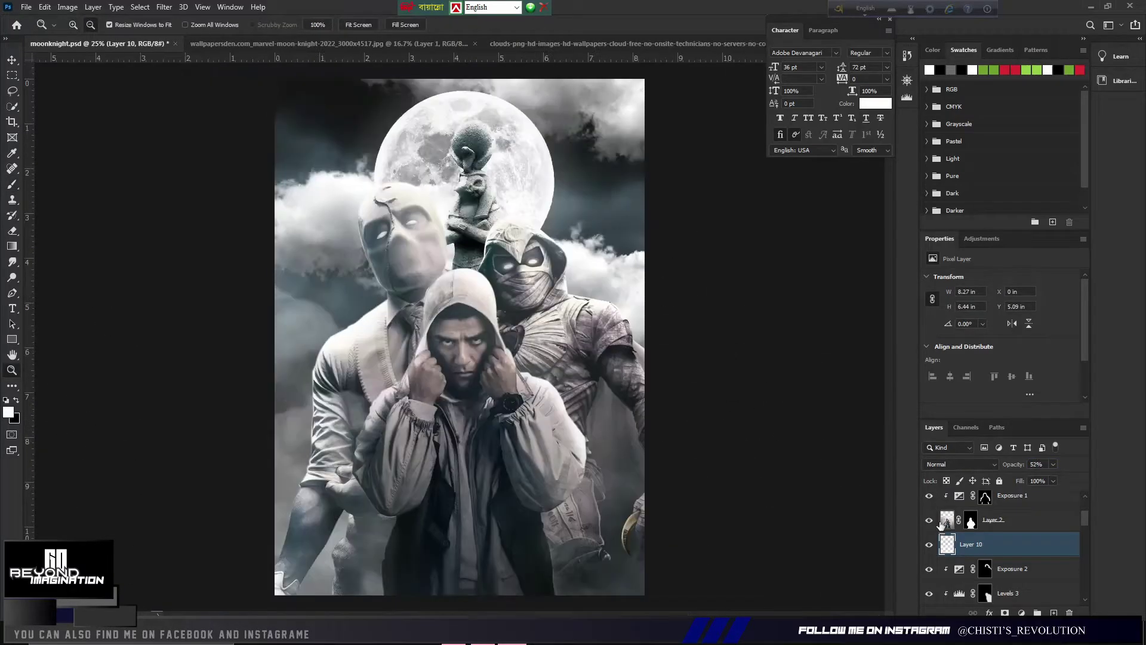
{"action": "scroll", "coordinate": [1003, 538], "scroll_direction": "down", "scroll_amount": 5}
{"action": "left_click", "coordinate": [979, 543]}
{"action": "key", "text": "alt+bracketright"}
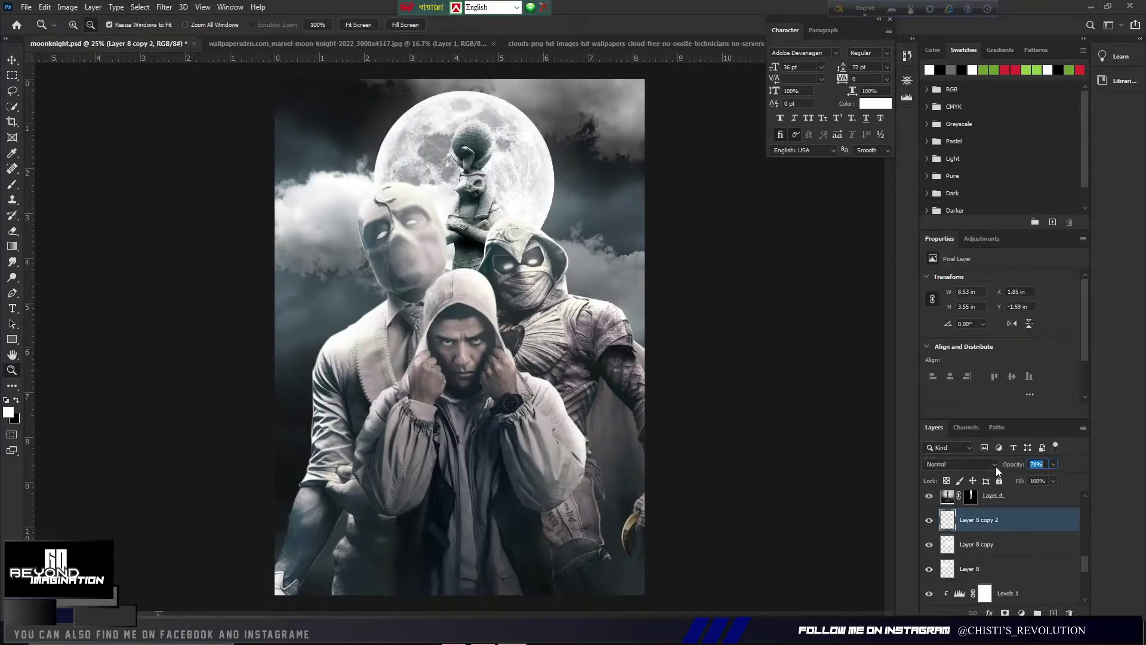
- Close the source images without saving and drag the MOON KNIGHT logo into the poster
{"action": "key", "text": "ctrl+minus"}
{"action": "key", "text": "ctrl+w"}
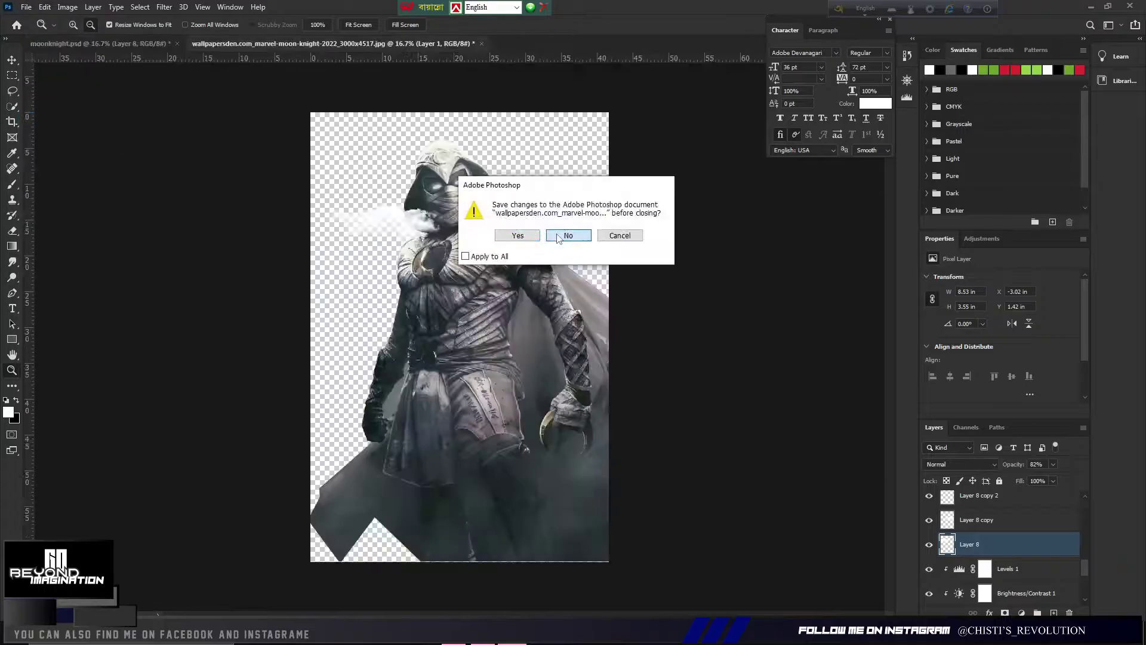
{"action": "key", "text": "n"}
{"action": "key", "text": "ctrl+o"}
{"action": "key", "text": "Return"}
{"action": "key", "text": "v"}
{"action": "left_click_drag", "start_coordinate": [329, 322], "coordinate": [984, 590]}
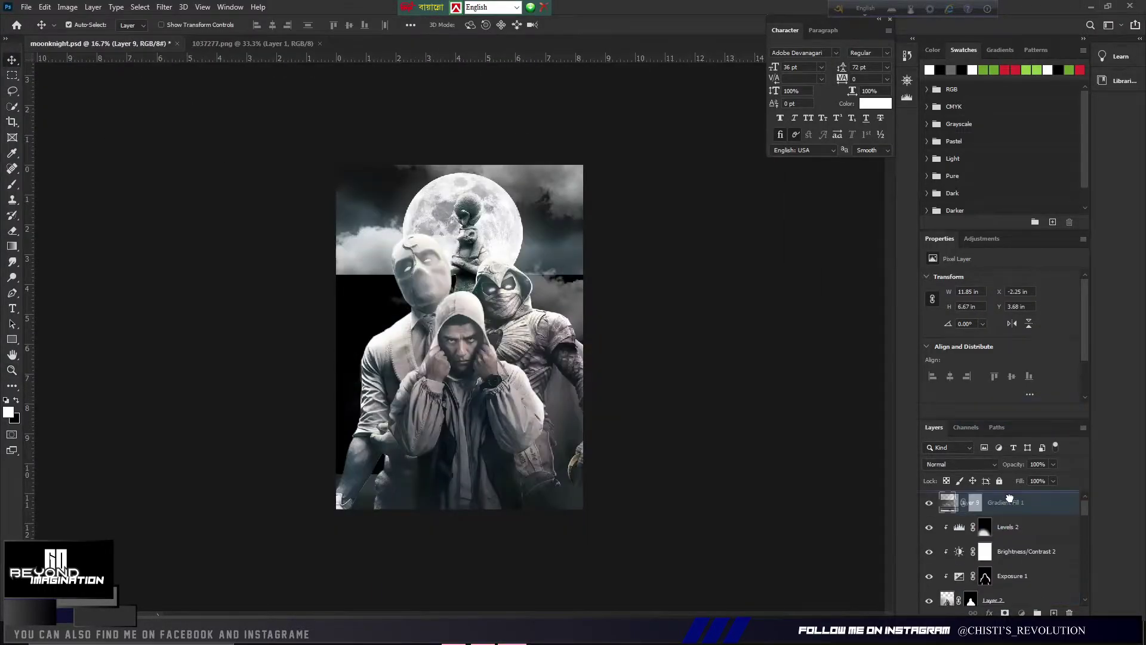
- Set the MOON KNIGHT logo layer to Screen and move it near the poster bottom
{"action": "left_click", "coordinate": [960, 464]}
{"action": "left_click", "coordinate": [943, 434]}
{"action": "left_click_drag", "start_coordinate": [506, 365], "coordinate": [506, 416]}
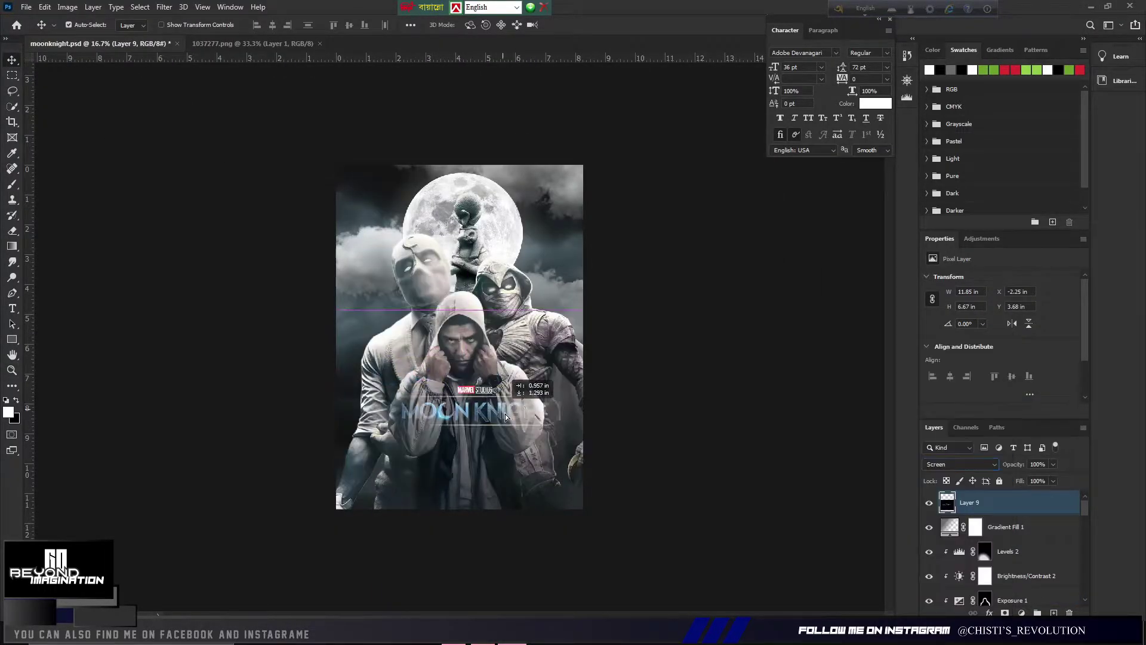
- Add a Brightness/Contrast adjustment to the title and zoom in on it
{"action": "left_click", "coordinate": [1022, 613]}
{"action": "left_click", "coordinate": [1042, 418]}
{"action": "left_click", "coordinate": [1015, 527]}
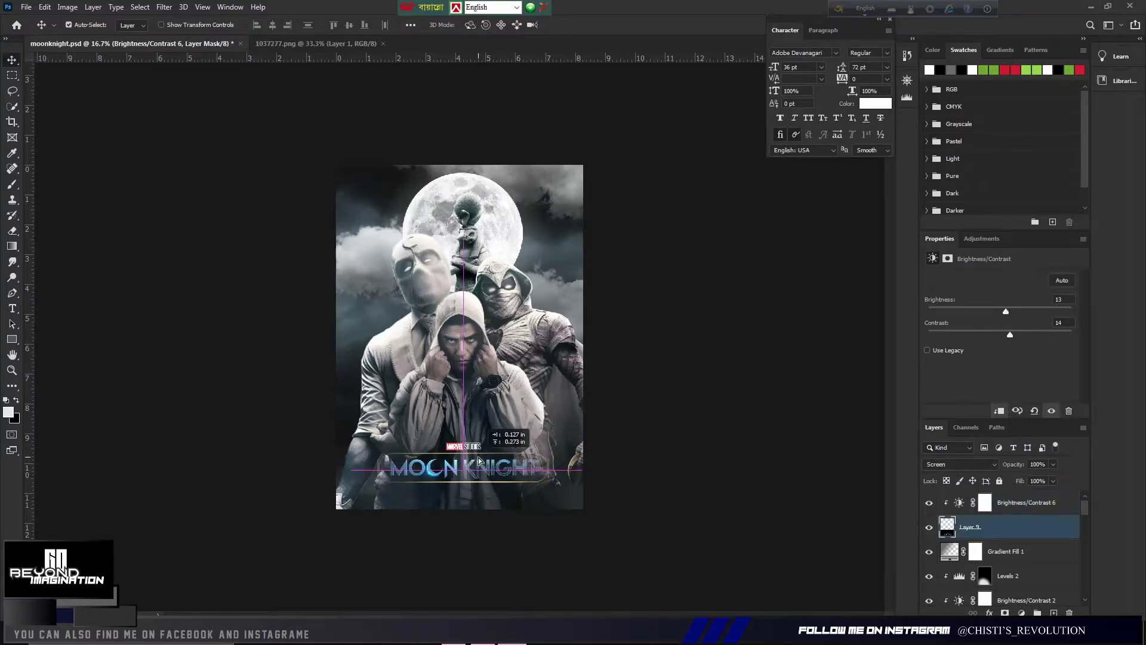
{"action": "key", "text": "z"}
{"action": "left_click", "coordinate": [462, 495]}
- On a new layer, fill a selection along the poster's bottom edge with black
{"action": "key", "text": "ctrl+shift+alt+n"}
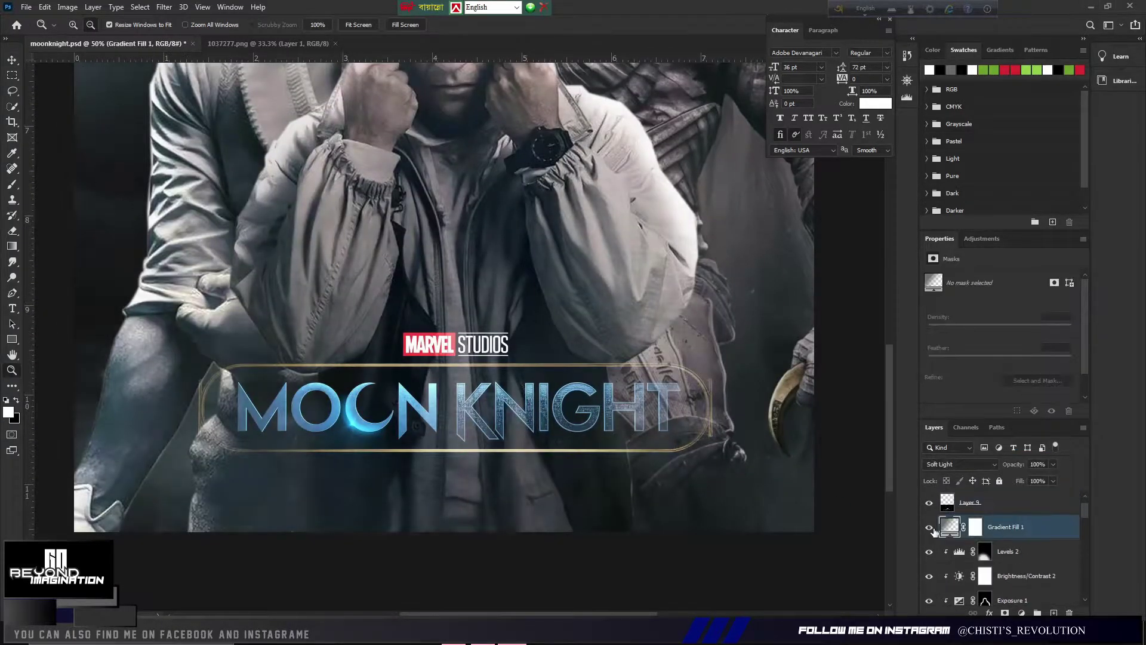
{"action": "left_click", "coordinate": [51, 205], "text": "alt"}
{"action": "left_click", "coordinate": [975, 544], "text": "ctrl"}
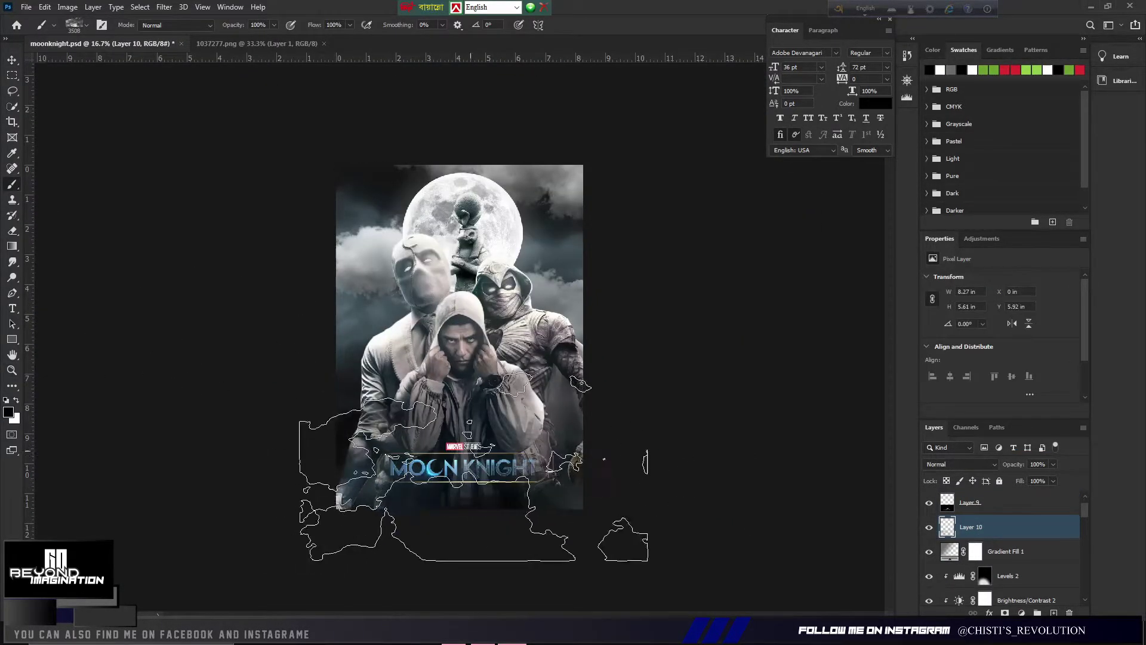
{"action": "key", "text": "x"}
{"action": "key", "text": "alt+BackSpace"}
{"action": "key", "text": "ctrl+d"}
- Pick a soft cloud brush and add a Levels layer brightening the title's midtones
{"action": "left_click", "coordinate": [77, 31]}
{"action": "double_click", "coordinate": [77, 179]}
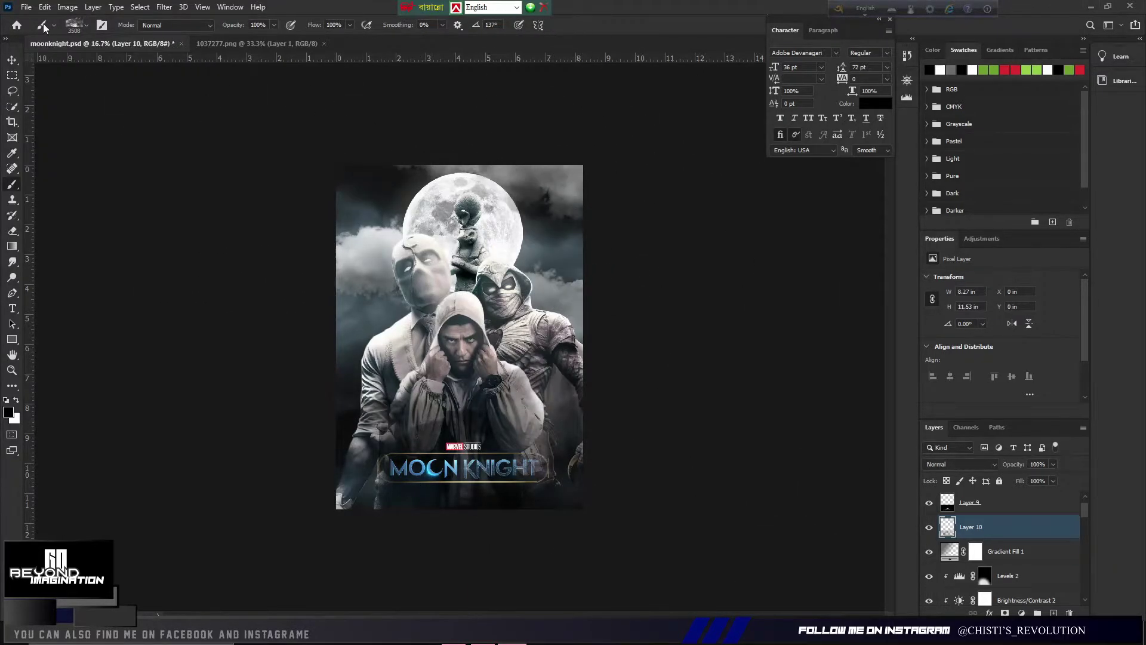
{"action": "left_click", "coordinate": [929, 502]}
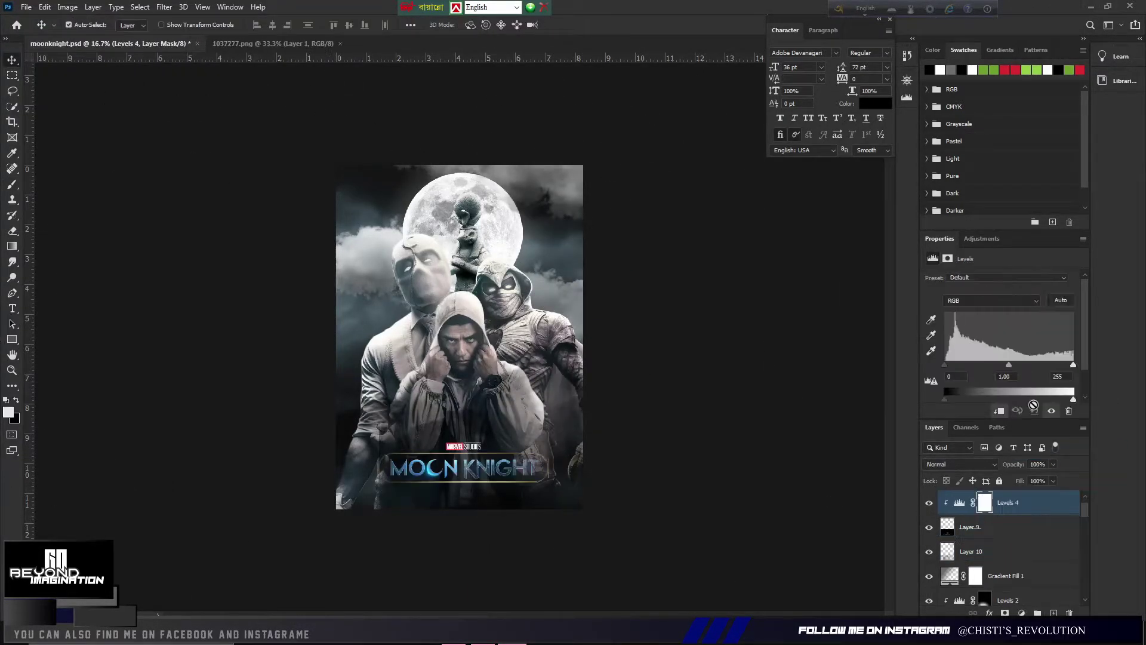
{"action": "left_click_drag", "start_coordinate": [995, 364], "coordinate": [998, 381]}
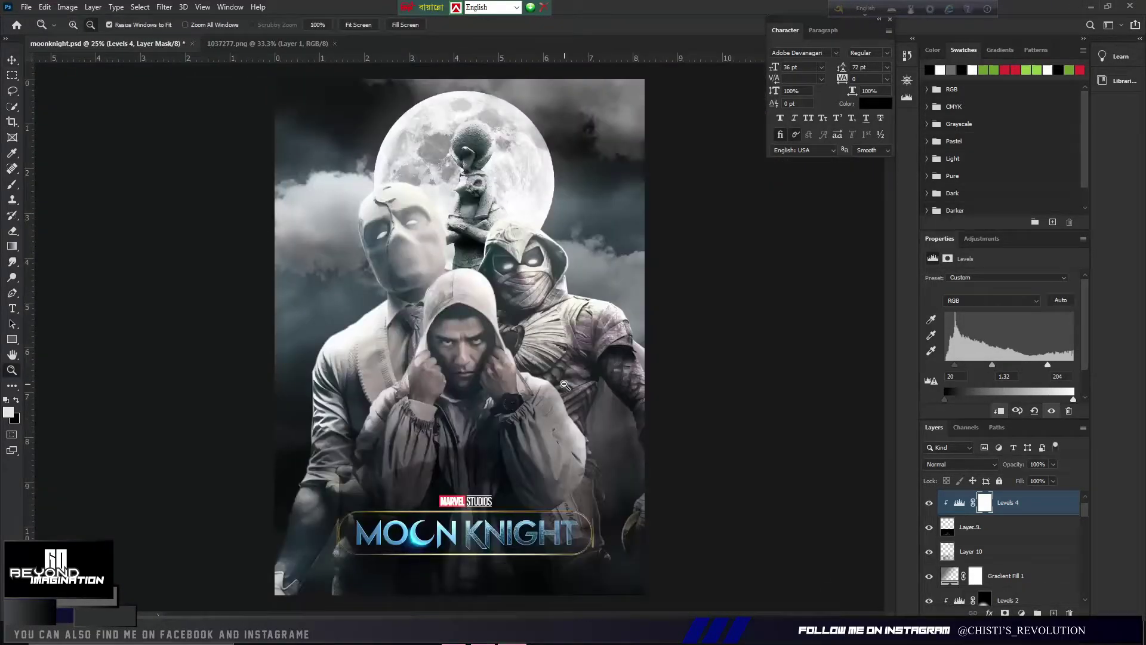
- Add a white Soft Light Color Fill with an inverted mask, painted over the upper figures
{"action": "left_click", "coordinate": [1021, 614]}
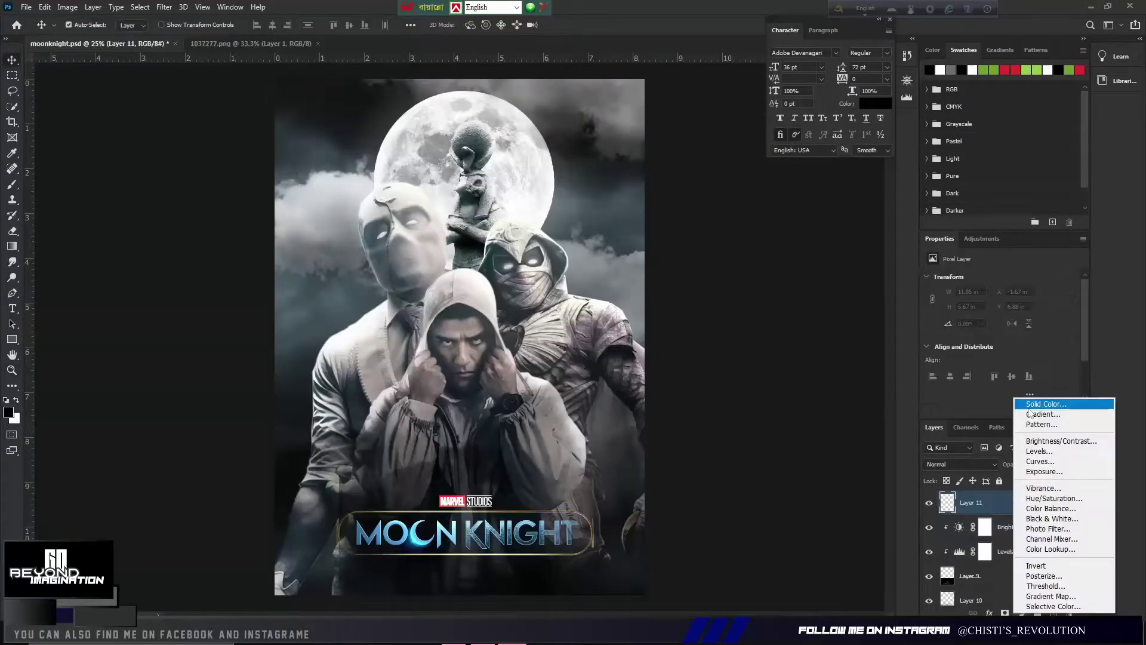
{"action": "left_click", "coordinate": [1046, 404]}
{"action": "left_click", "coordinate": [961, 464]}
{"action": "left_click", "coordinate": [943, 448]}
{"action": "key", "text": "ctrl+i"}
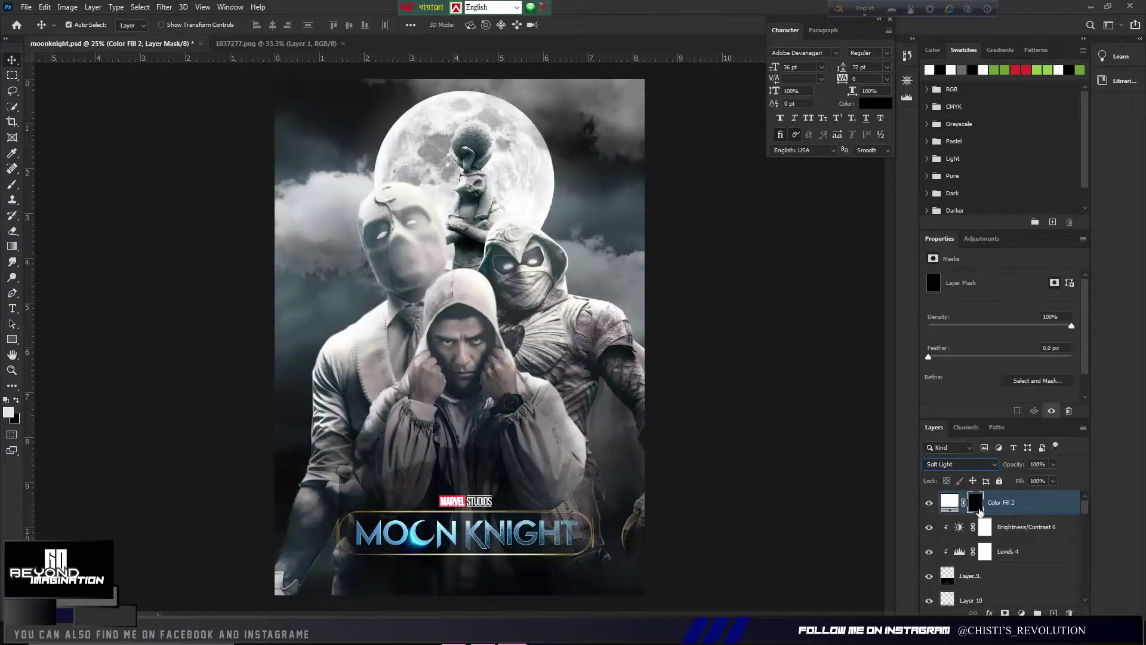
{"action": "key", "text": "b"}
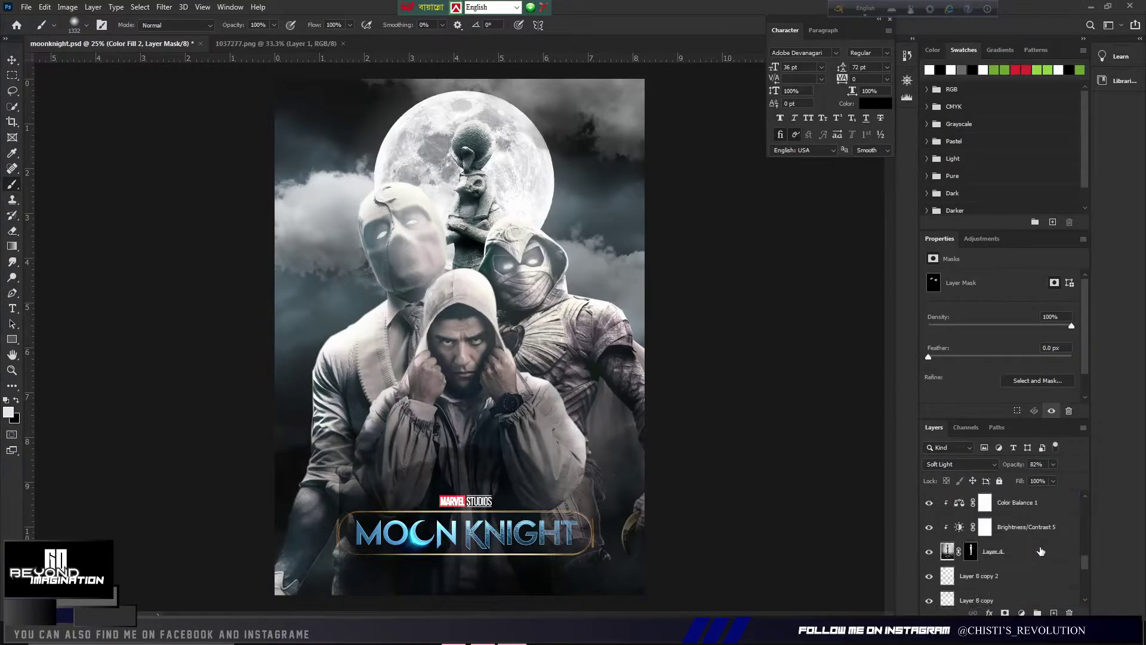
{"action": "left_click", "coordinate": [961, 464]}
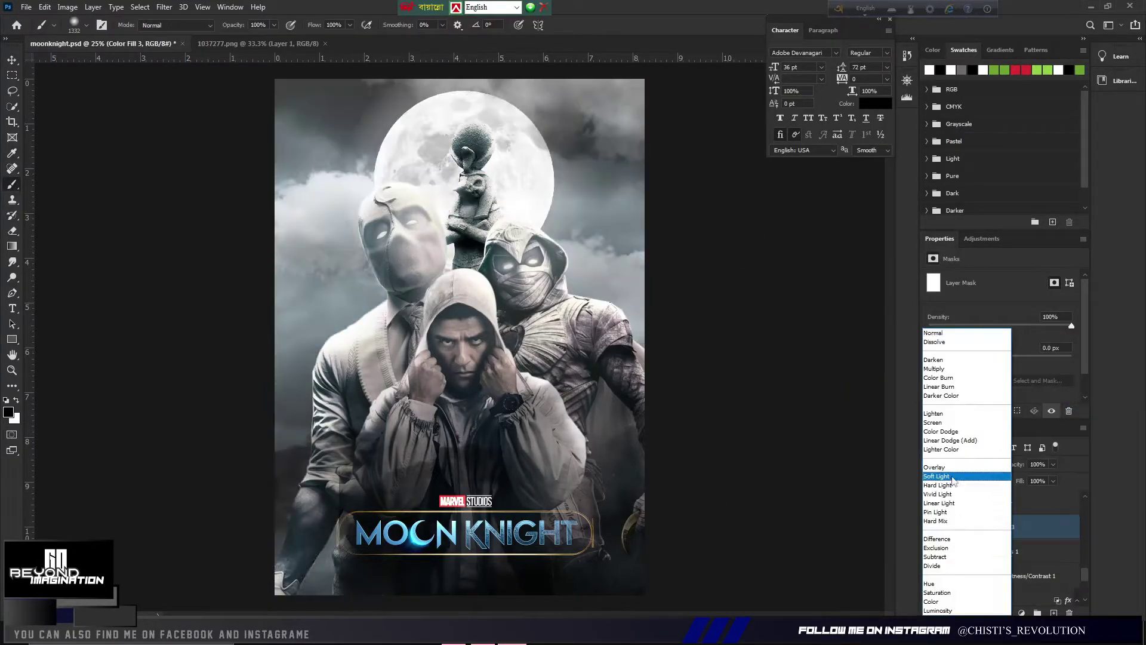
{"action": "key", "text": "ctrl+i"}
{"action": "left_click_drag", "start_coordinate": [494, 267], "coordinate": [715, 359]}
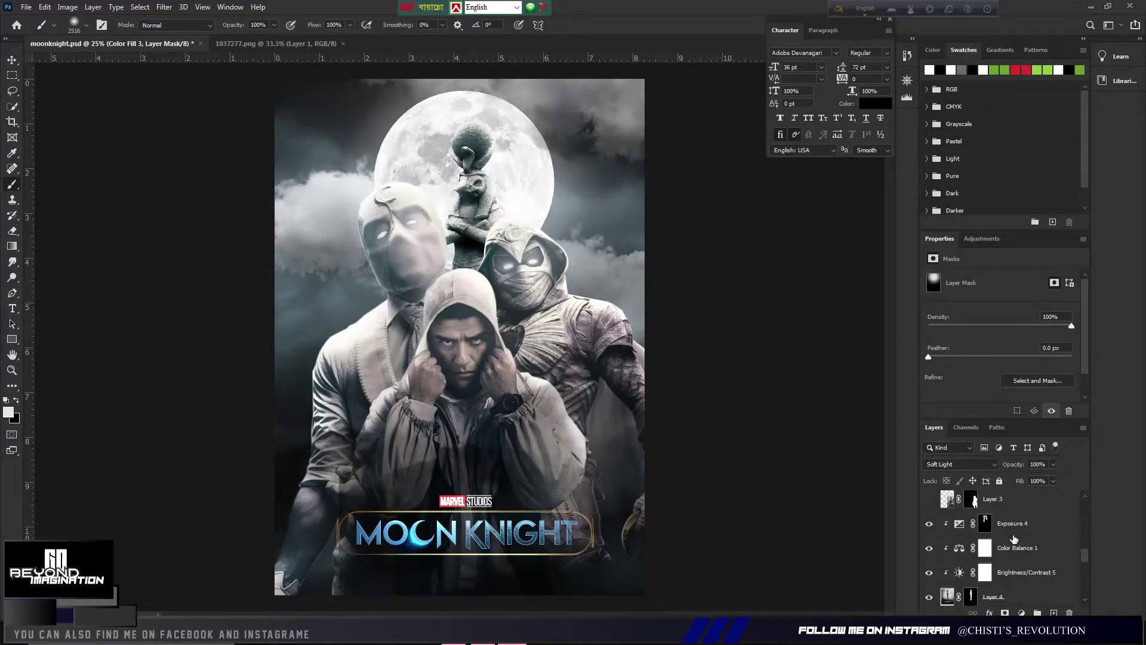
- Add a darkening Brightness/Contrast layer with a black mask and brush it onto the figures
{"action": "left_click", "coordinate": [1022, 613]}
{"action": "left_click", "coordinate": [1033, 439]}
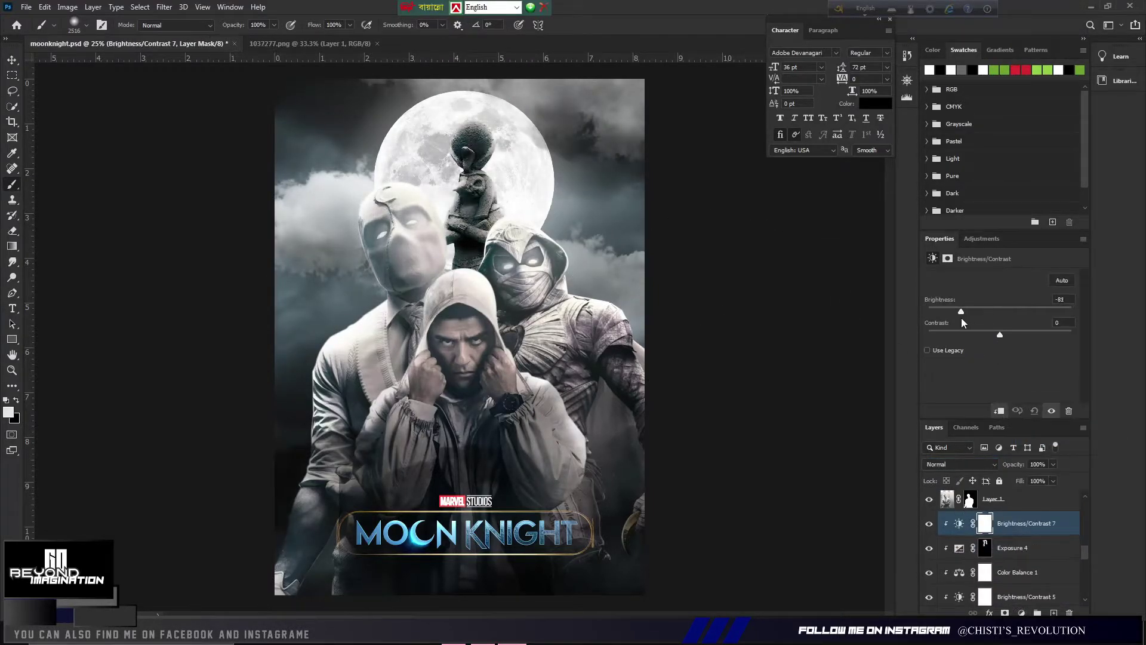
{"action": "left_click_drag", "start_coordinate": [961, 311], "coordinate": [964, 311]}
{"action": "key", "text": "ctrl+i"}
{"action": "key", "text": "z"}
{"action": "left_click", "coordinate": [493, 294]}
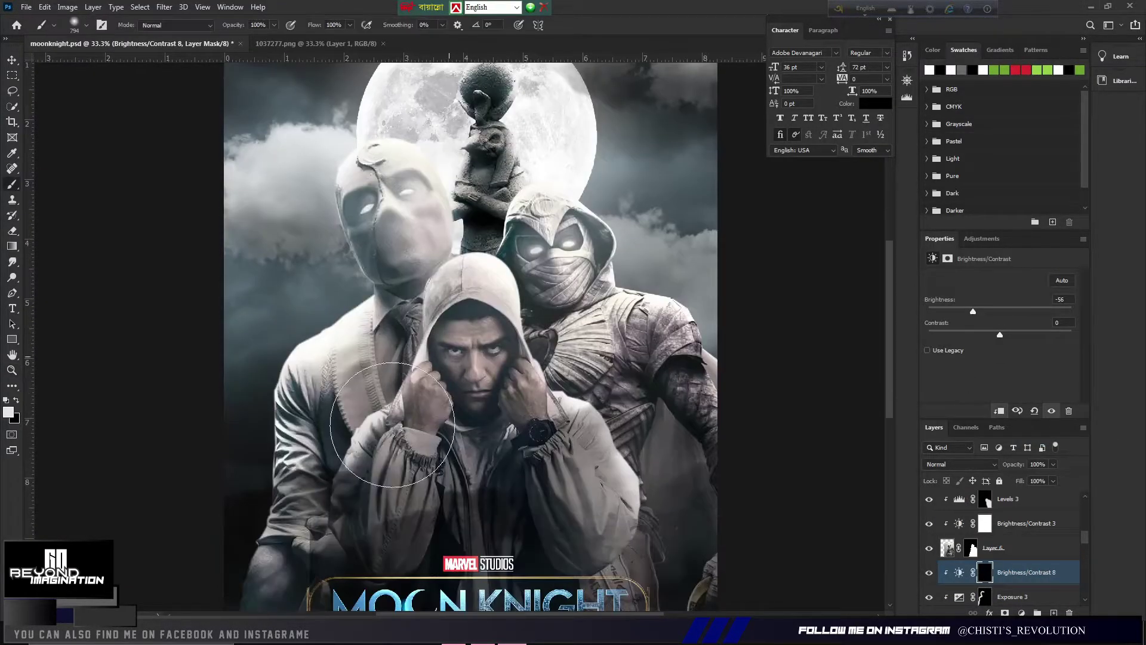
{"action": "left_click_drag", "start_coordinate": [393, 424], "coordinate": [373, 209]}
{"action": "key", "text": "ctrl+z"}
{"action": "key", "text": "bracketright"}
{"action": "key", "text": "bracketright"}
{"action": "key", "text": "bracketright"}
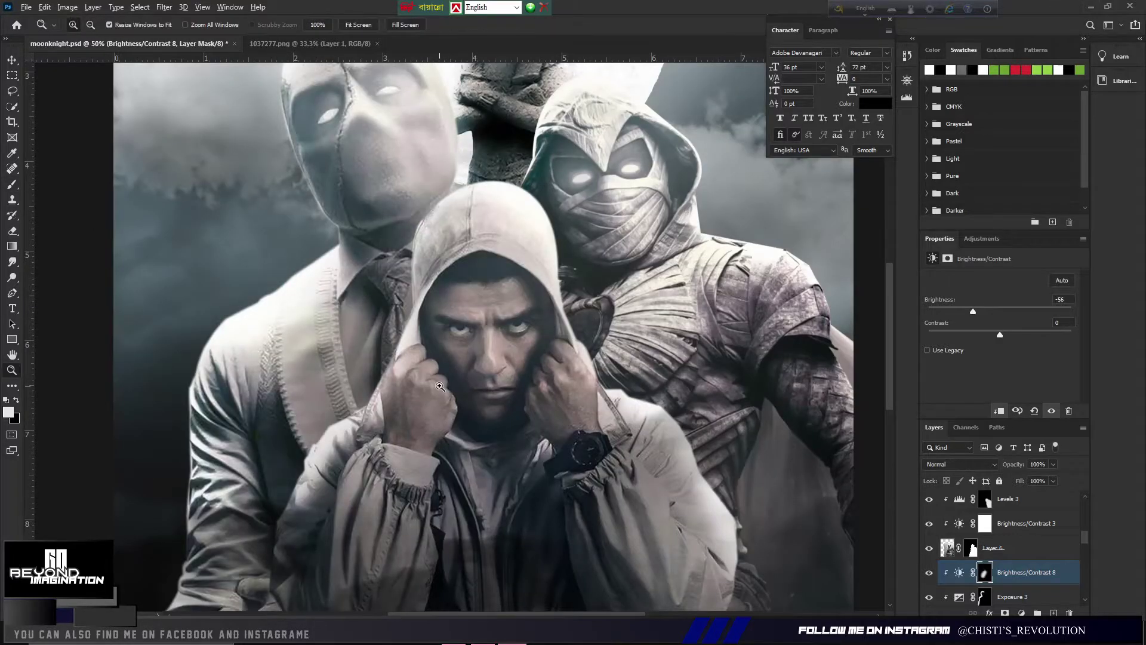
{"action": "key", "text": "ctrl+minus"}
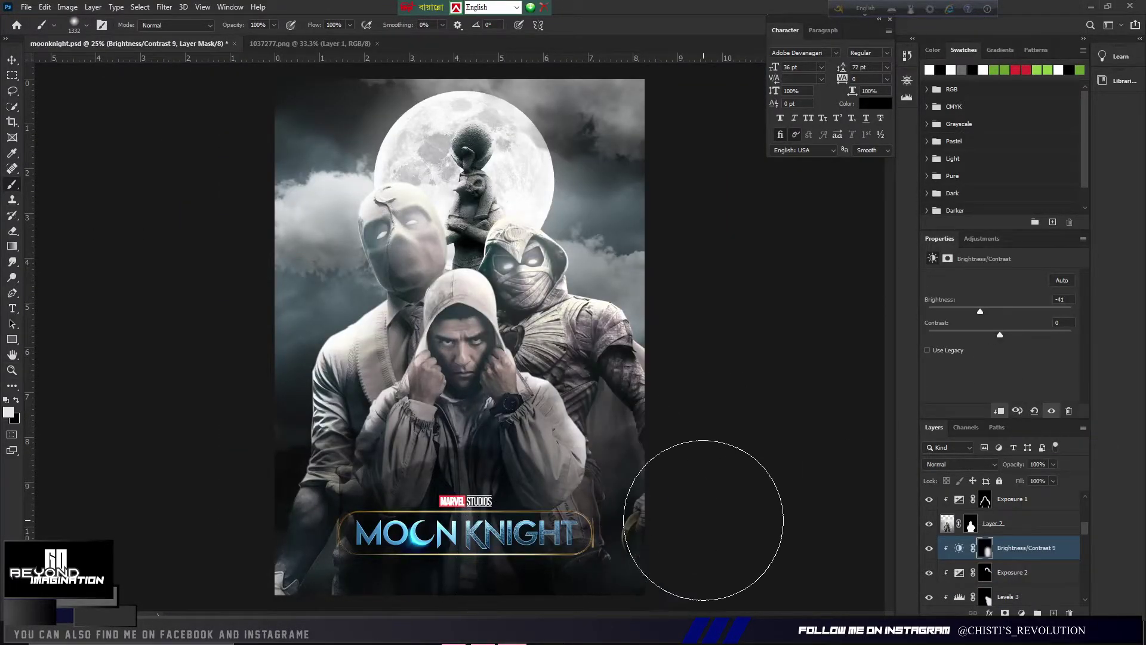
{"action": "left_click", "coordinate": [1040, 464]}
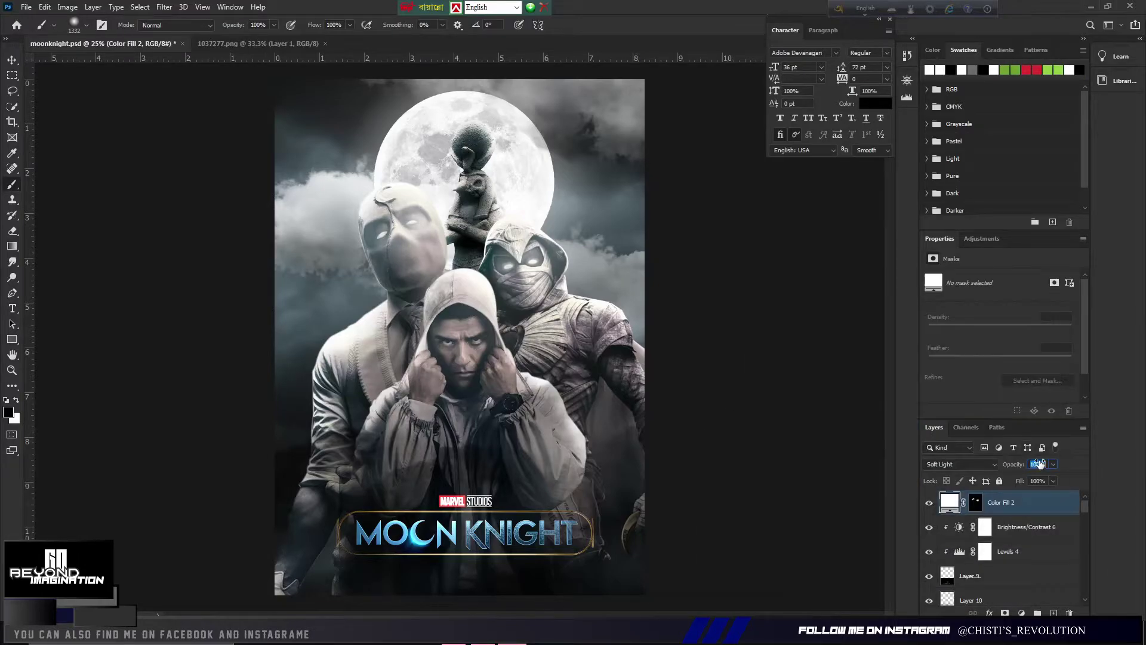
- Open the rain texture image as a new document
{"action": "left_click", "coordinate": [26, 7]}
{"action": "left_click", "coordinate": [36, 32]}
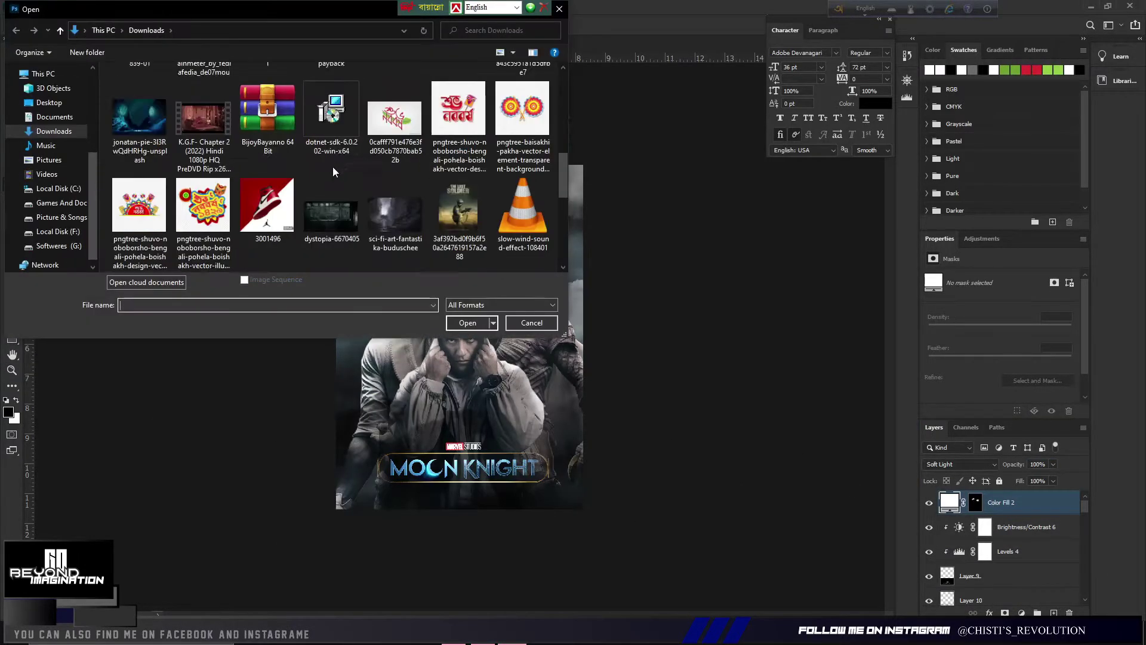
{"action": "double_click", "coordinate": [164, 138]}
{"action": "double_click", "coordinate": [388, 141]}
{"action": "left_click", "coordinate": [396, 166]}
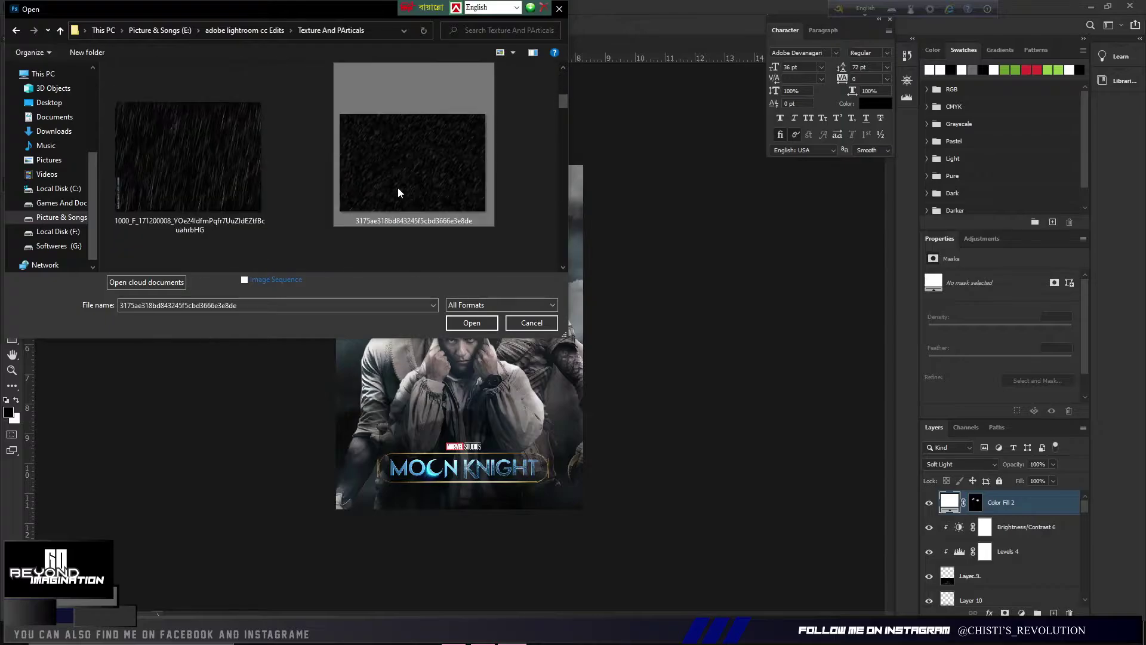
{"action": "double_click", "coordinate": [397, 167]}
- Bring the rain into the poster, rotate and stretch it vertically, and blend it as Lighter Color
{"action": "left_click_drag", "start_coordinate": [99, 60], "coordinate": [454, 269]}
{"action": "key", "text": "ctrl+t"}
{"action": "left_click_drag", "start_coordinate": [651, 441], "coordinate": [633, 108]}
{"action": "left_click_drag", "start_coordinate": [627, 502], "coordinate": [599, 422]}
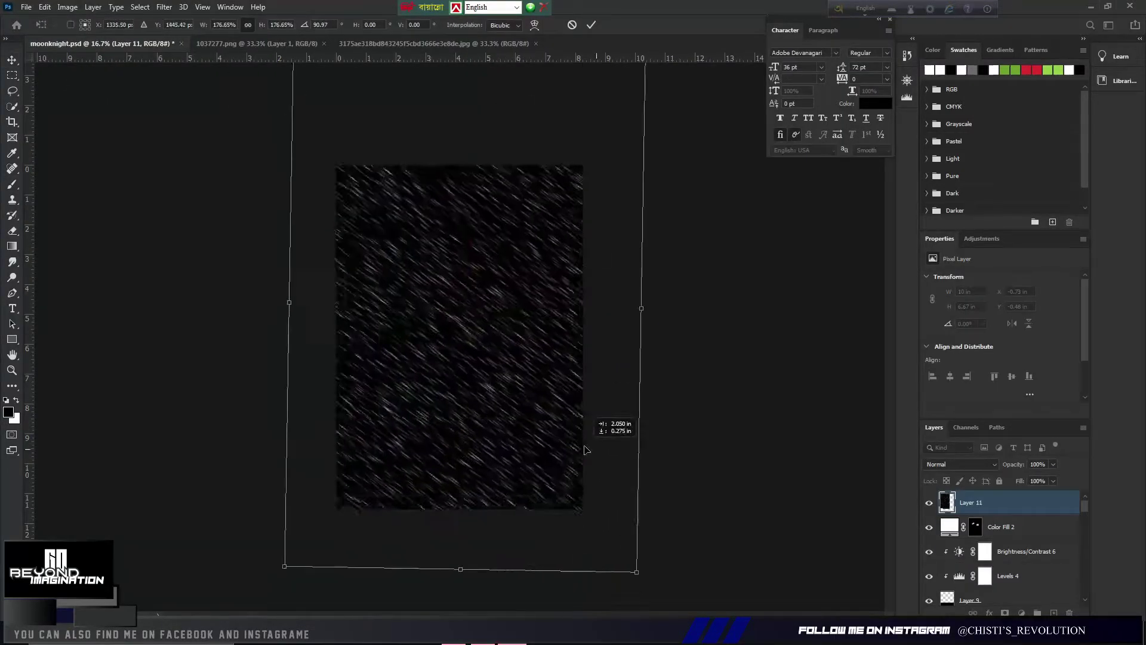
{"action": "left_click", "coordinate": [960, 464]}
{"action": "left_click", "coordinate": [955, 441]}
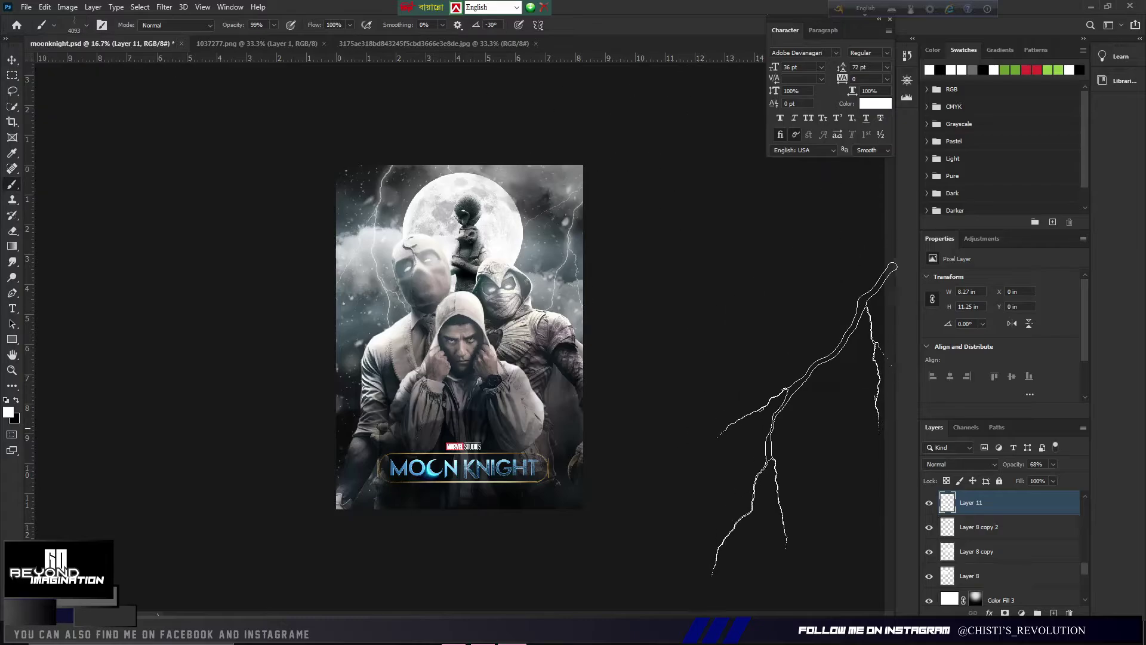
- In Camera Raw, set Exposure -0.45, Highlights +25, Shadows +9, Whites -20 and Blacks +10
{"action": "left_click", "coordinate": [164, 7]}
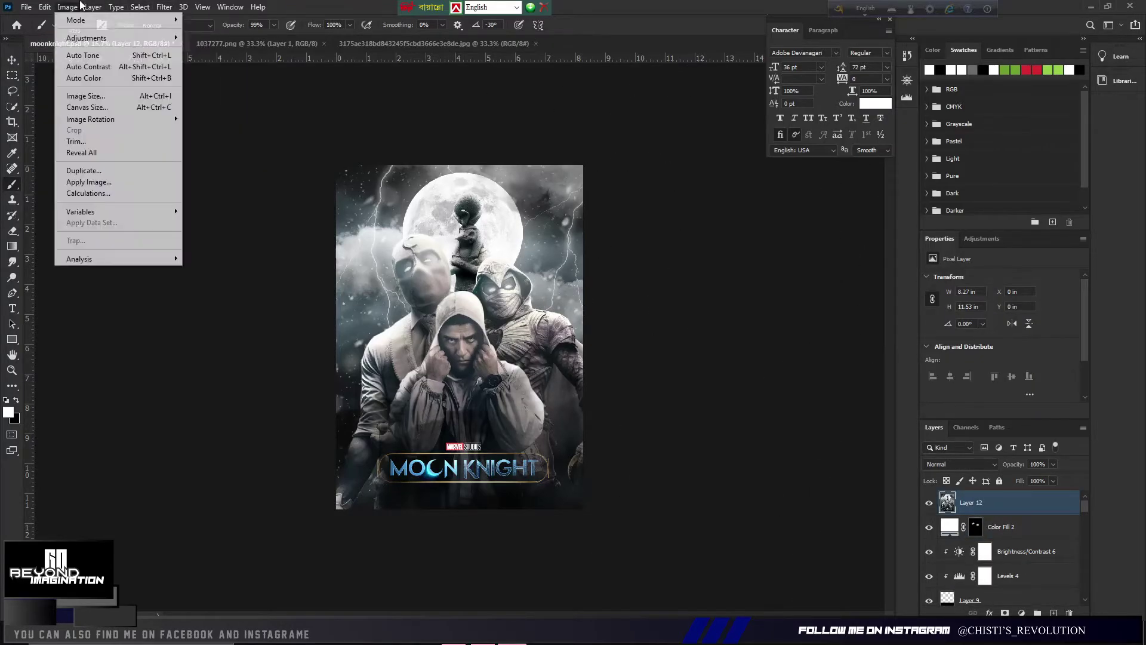
{"action": "left_click", "coordinate": [192, 77]}
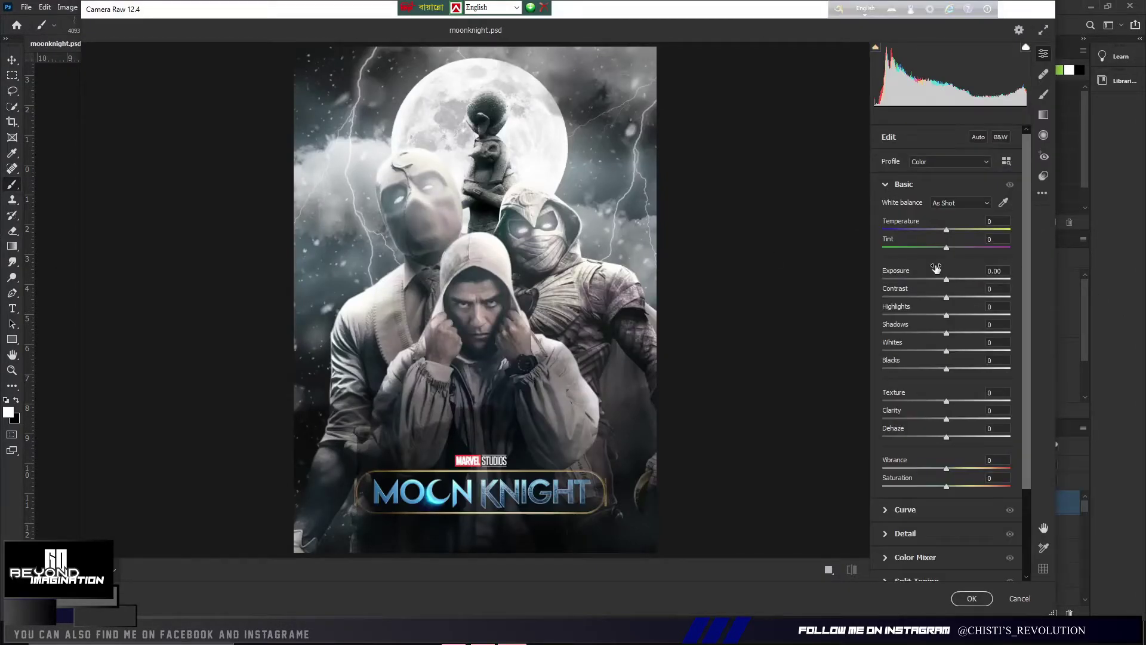
{"action": "left_click", "coordinate": [940, 279]}
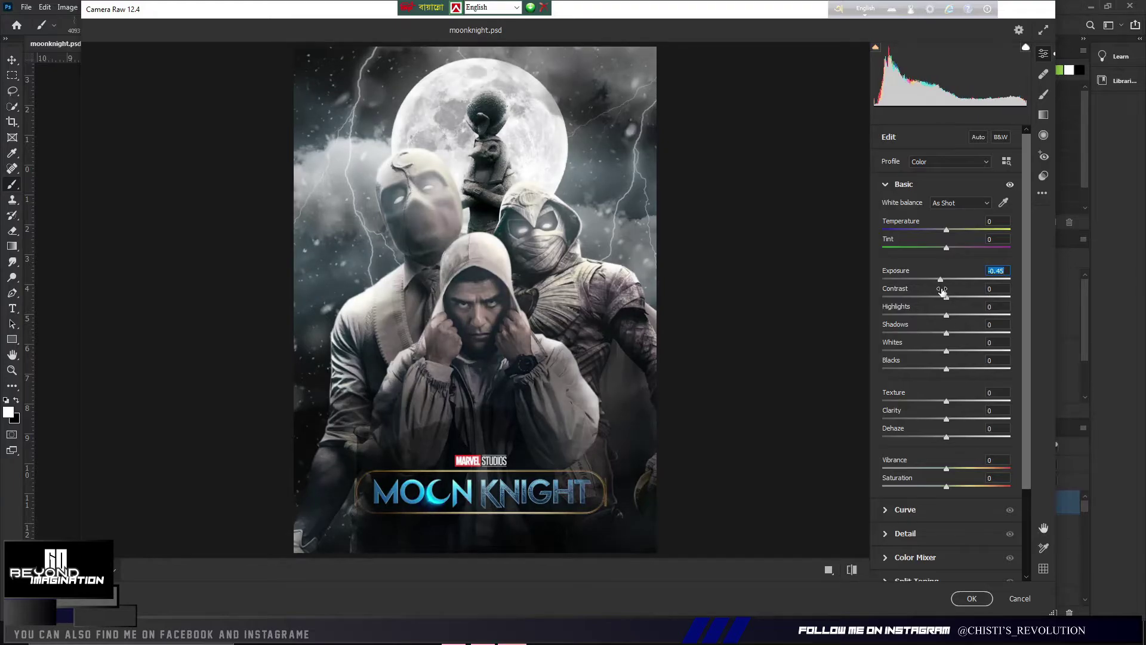
{"action": "left_click", "coordinate": [962, 315]}
{"action": "left_click", "coordinate": [935, 351]}
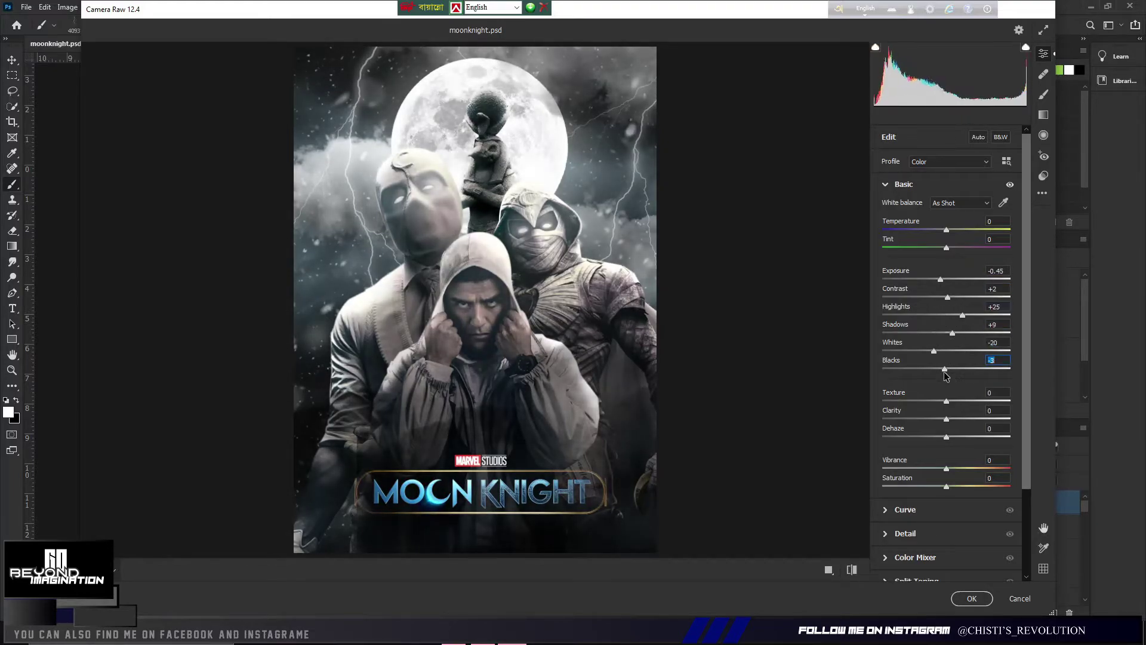
{"action": "left_click", "coordinate": [953, 368]}
{"action": "left_click", "coordinate": [961, 400]}
- Raise texture and Clarity to +12, lower dehaze, boost vibrance, and set Sharpening to 53
{"action": "left_click", "coordinate": [943, 436]}
{"action": "scroll", "coordinate": [949, 459], "scroll_direction": "down", "scroll_amount": 1}
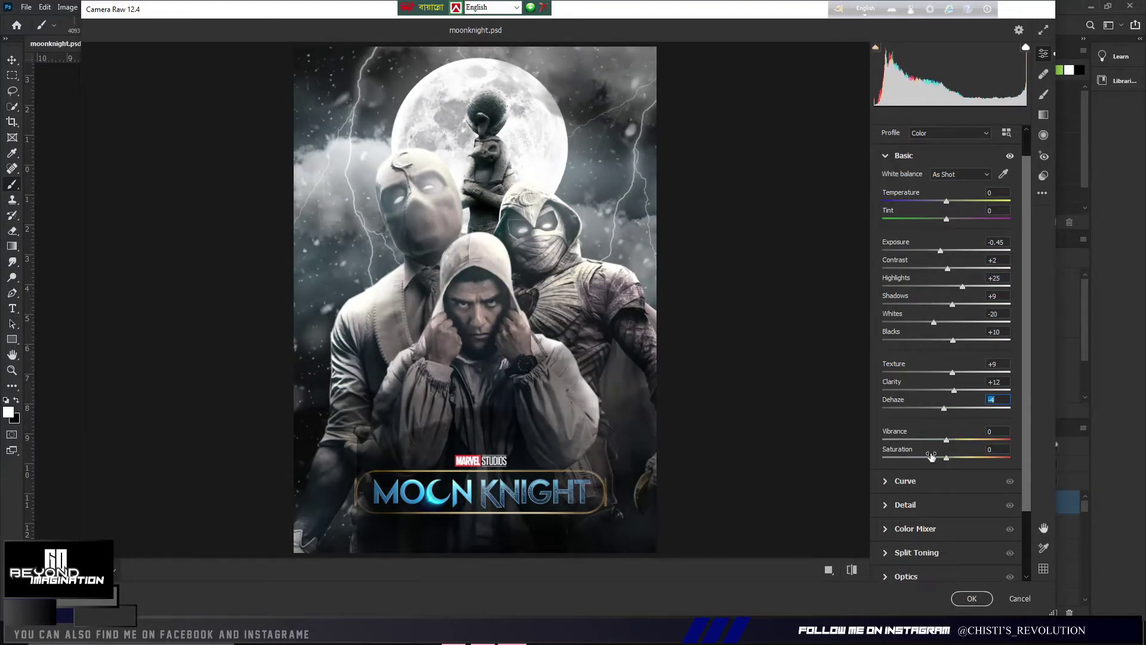
{"action": "left_click", "coordinate": [948, 439]}
{"action": "scroll", "coordinate": [949, 418], "scroll_direction": "up", "scroll_amount": 1}
{"action": "left_click", "coordinate": [903, 184]}
{"action": "left_click", "coordinate": [905, 232]}
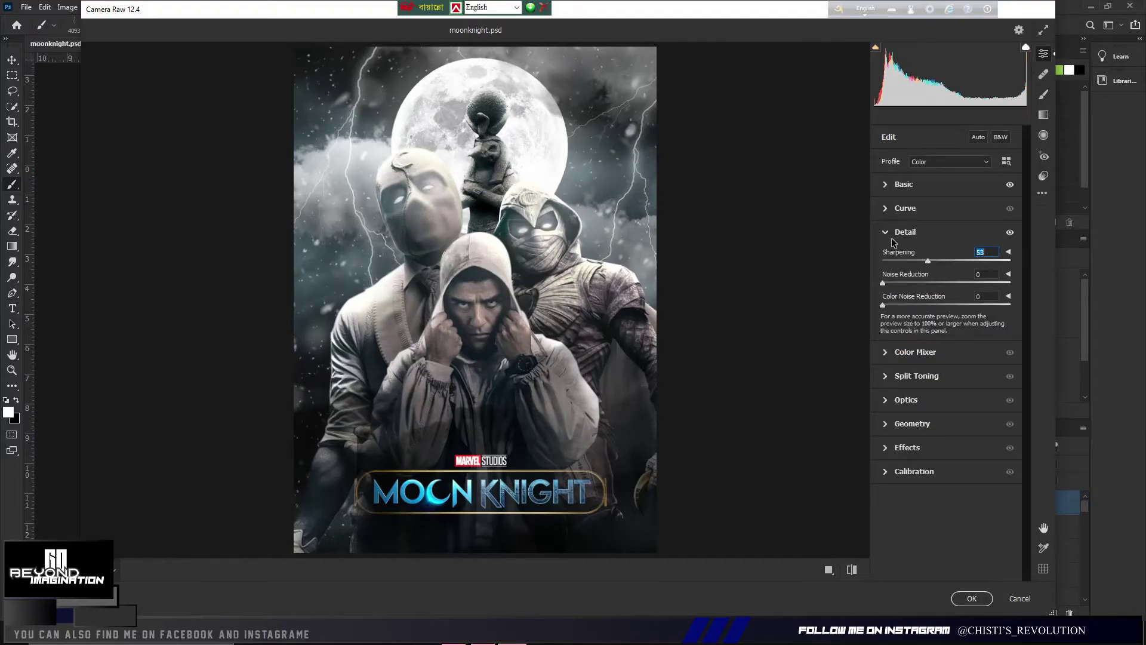
{"action": "left_click", "coordinate": [896, 233]}
- In the HSL mixer, shift aqua hue -42, blue hue +30, and remove yellow saturation
{"action": "left_click", "coordinate": [915, 256]}
{"action": "scroll", "coordinate": [946, 255], "scroll_direction": "down", "scroll_amount": 3}
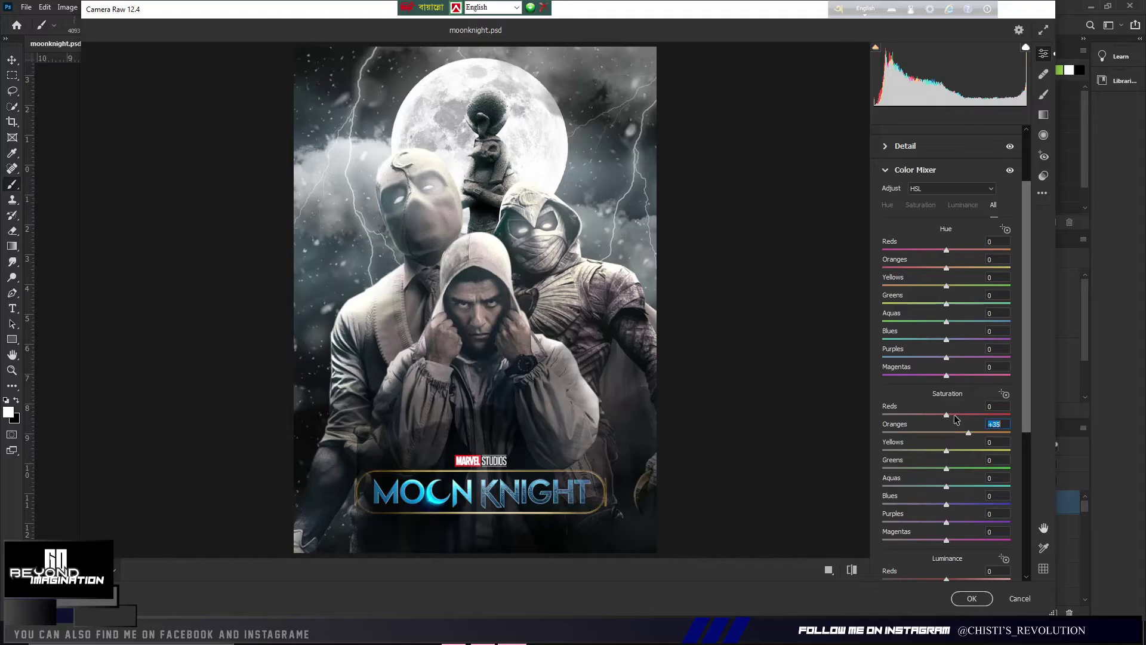
{"action": "left_click", "coordinate": [919, 322]}
{"action": "left_click", "coordinate": [965, 340]}
{"action": "left_click", "coordinate": [883, 450]}
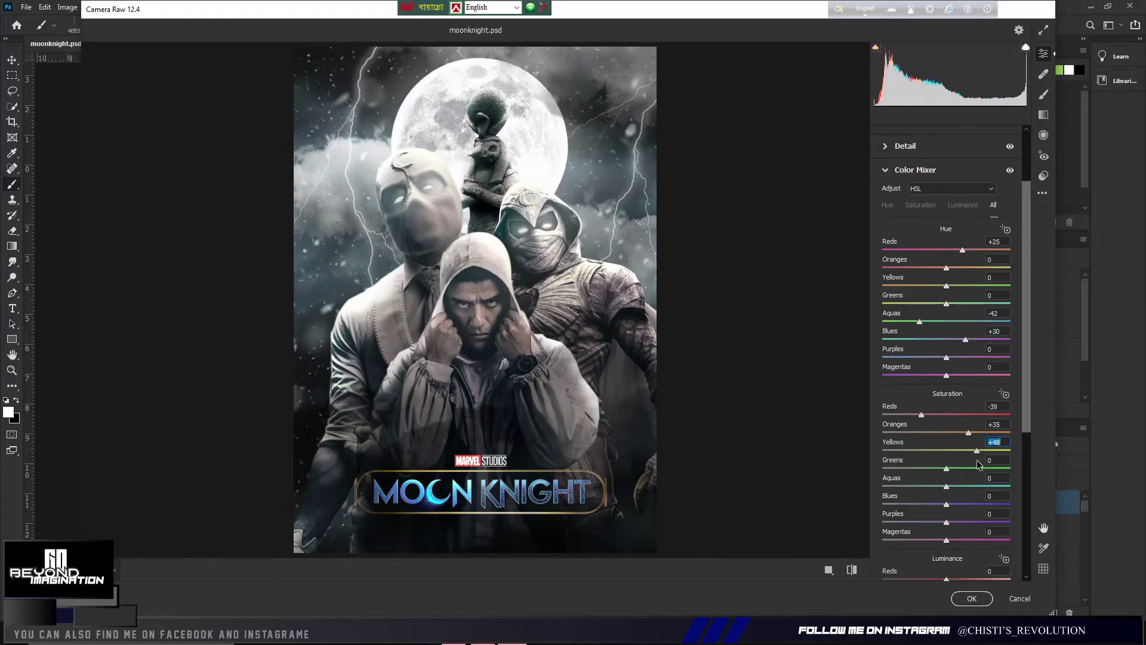
- Set blue saturation +25, orange luminance +75, yellow luminance +42 and purple saturation -24
{"action": "scroll", "coordinate": [946, 442], "scroll_direction": "down", "scroll_amount": 1}
{"action": "left_click", "coordinate": [962, 476]}
{"action": "scroll", "coordinate": [949, 454], "scroll_direction": "down", "scroll_amount": 2}
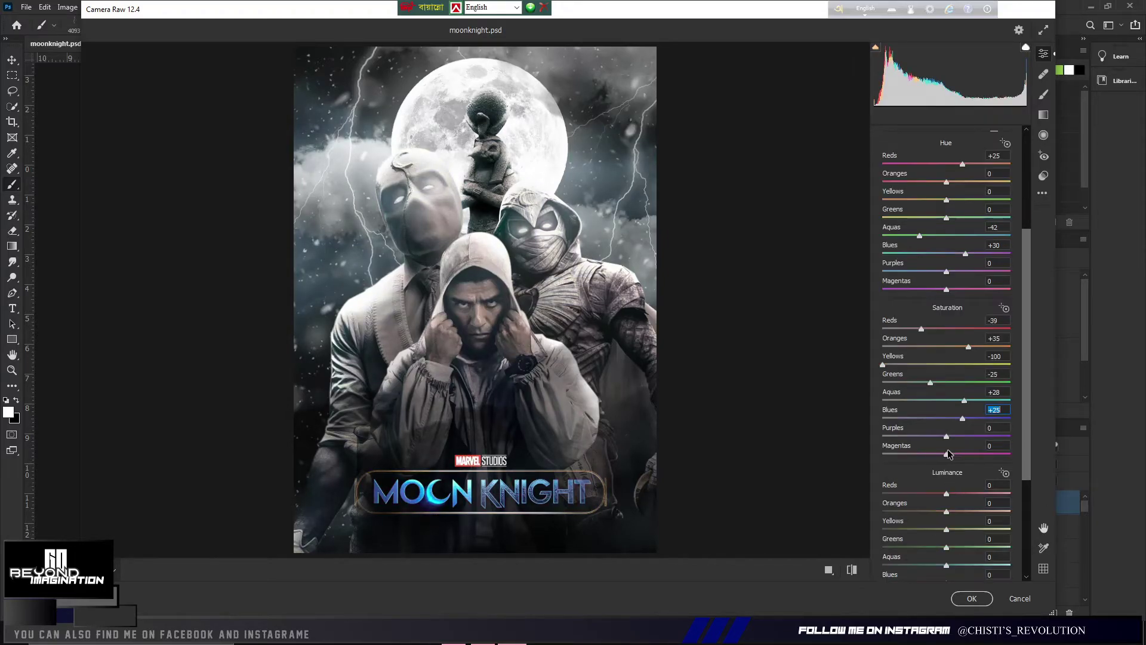
{"action": "left_click", "coordinate": [994, 511]}
{"action": "left_click", "coordinate": [973, 529]}
{"action": "scroll", "coordinate": [949, 478], "scroll_direction": "down", "scroll_amount": 4}
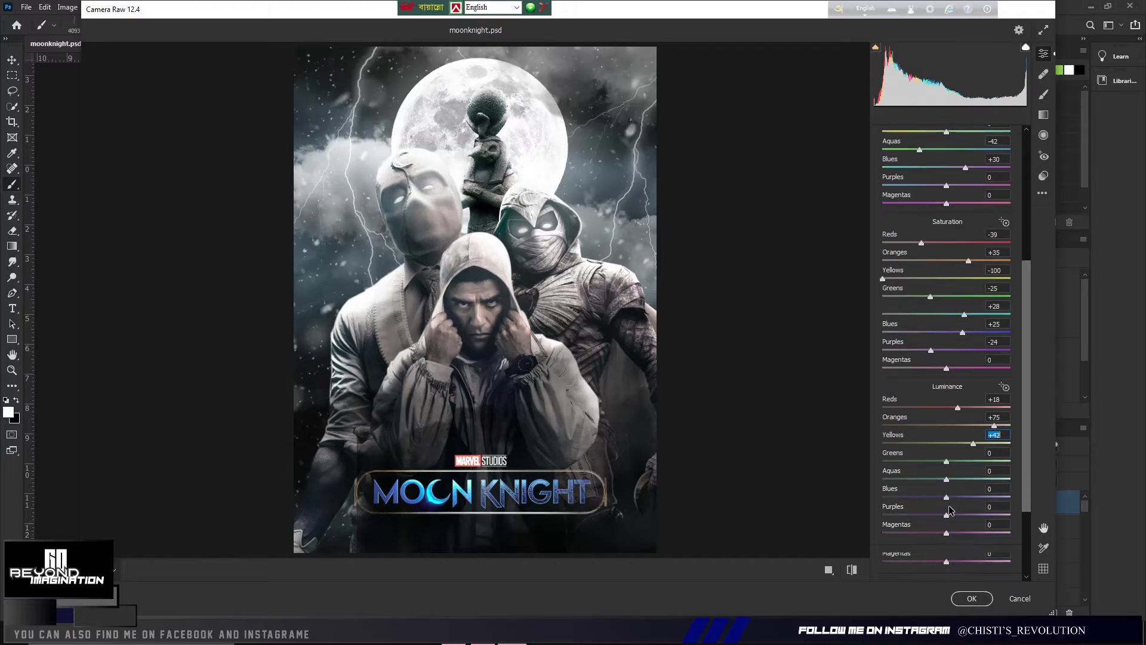
{"action": "left_click", "coordinate": [931, 469]}
{"action": "left_click", "coordinate": [917, 527]}
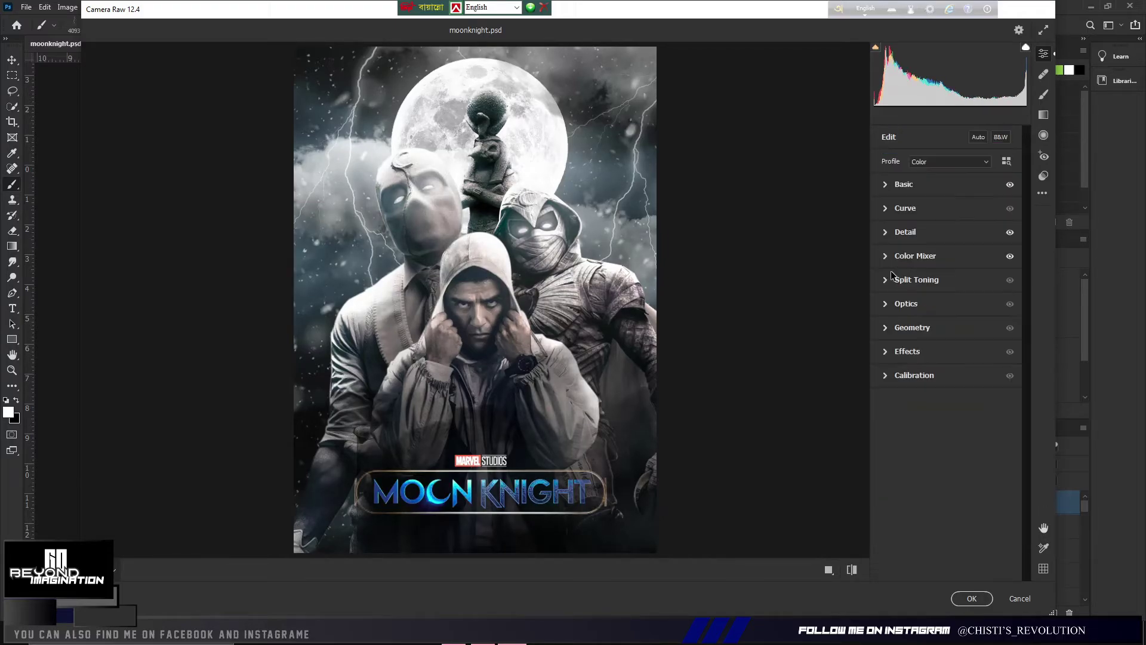
- Split-tone with highlight hue 227 at saturation 9 and shadow hue 160
{"action": "left_click", "coordinate": [963, 319]}
{"action": "left_click", "coordinate": [900, 338]}
{"action": "left_click", "coordinate": [899, 426]}
{"action": "left_click", "coordinate": [896, 407]}
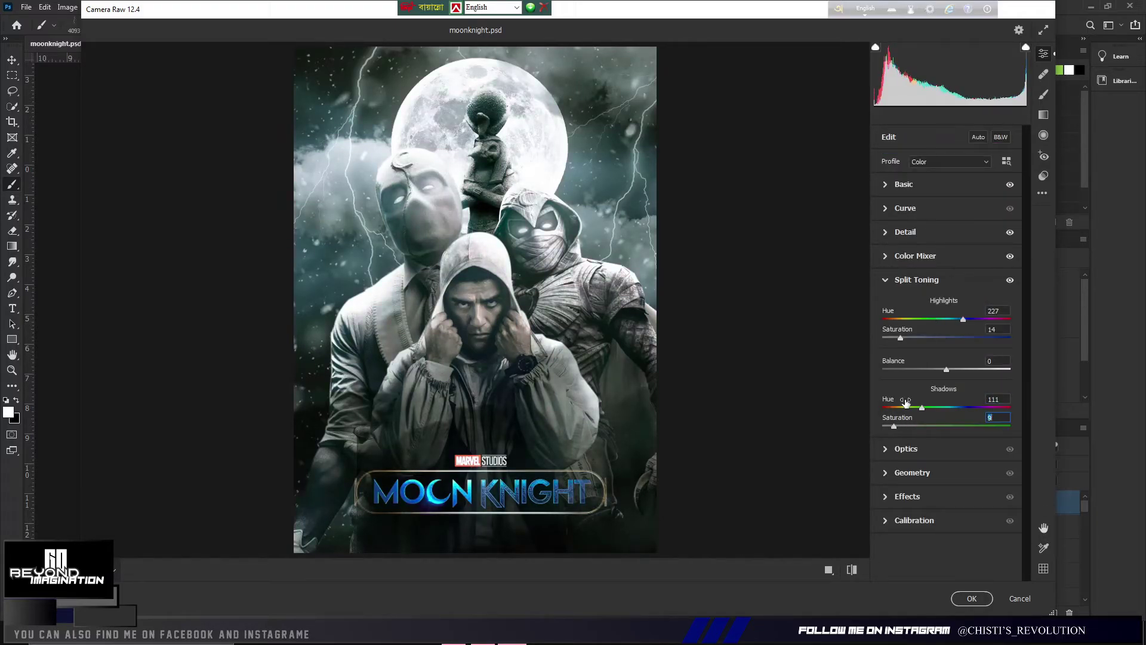
{"action": "left_click", "coordinate": [894, 338]}
{"action": "left_click", "coordinate": [952, 407]}
{"action": "left_click", "coordinate": [939, 408]}
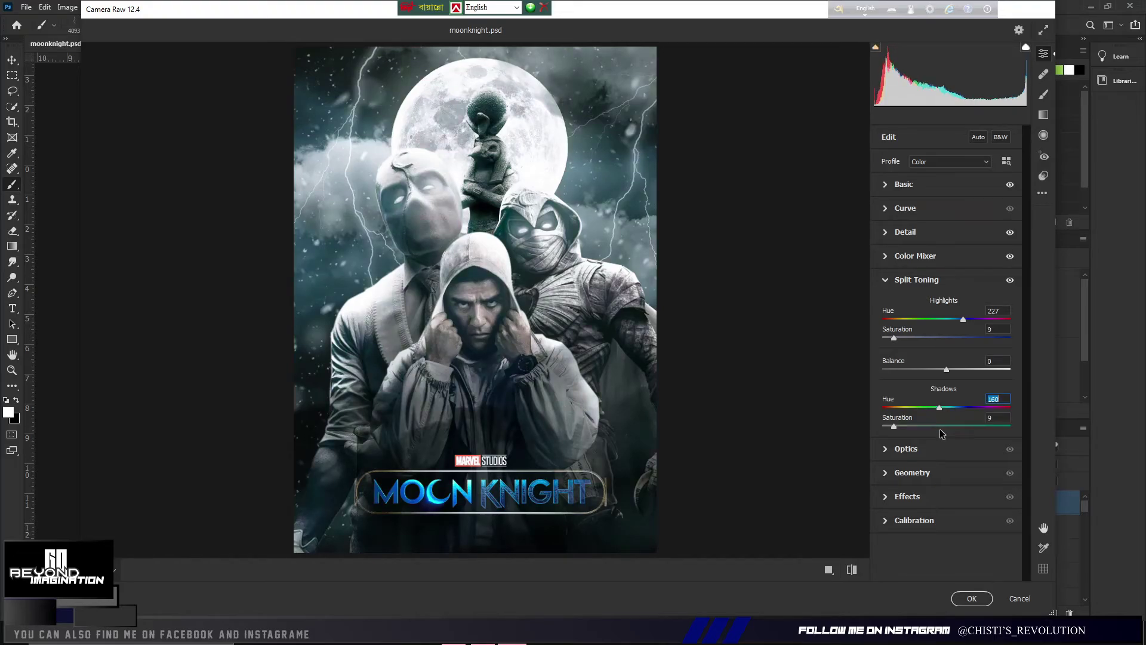
- Add a -9 vignette and set noise reduction to 57
{"action": "left_click", "coordinate": [907, 351]}
{"action": "left_click", "coordinate": [940, 404]}
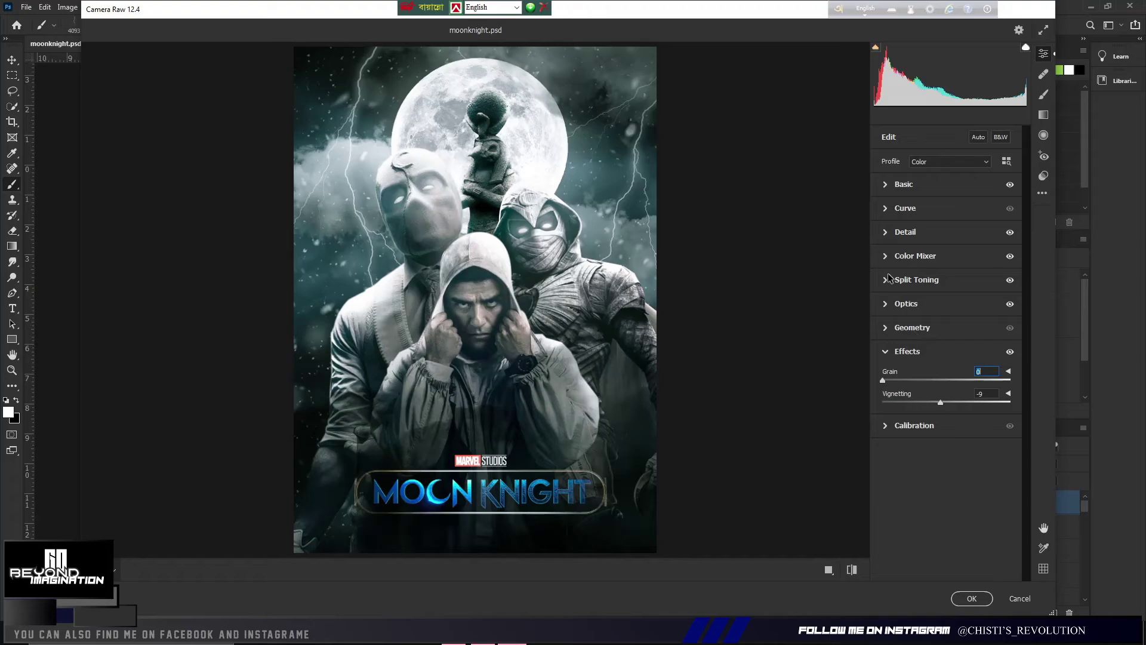
{"action": "left_click", "coordinate": [905, 231]}
{"action": "left_click", "coordinate": [1010, 283]}
{"action": "type", "text": "57"}
{"action": "left_click", "coordinate": [492, 315]}
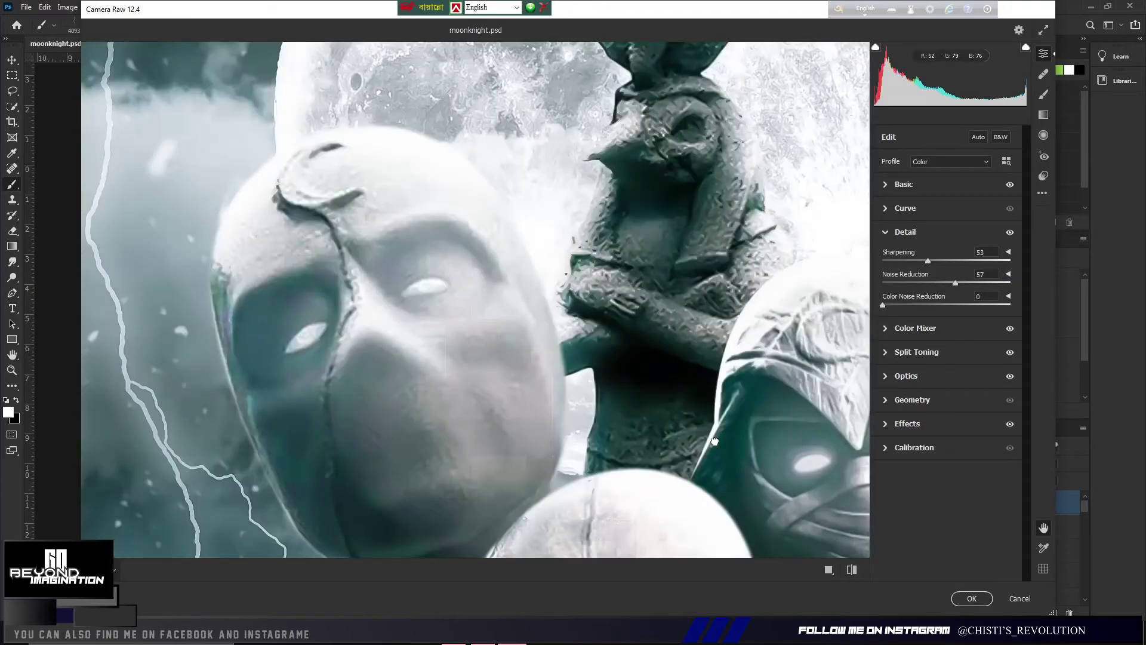
- Warm the colour temperature to 4 in the Basic settings
{"action": "left_click", "coordinate": [715, 442]}
{"action": "left_click", "coordinate": [886, 185]}
{"action": "left_click", "coordinate": [949, 230]}
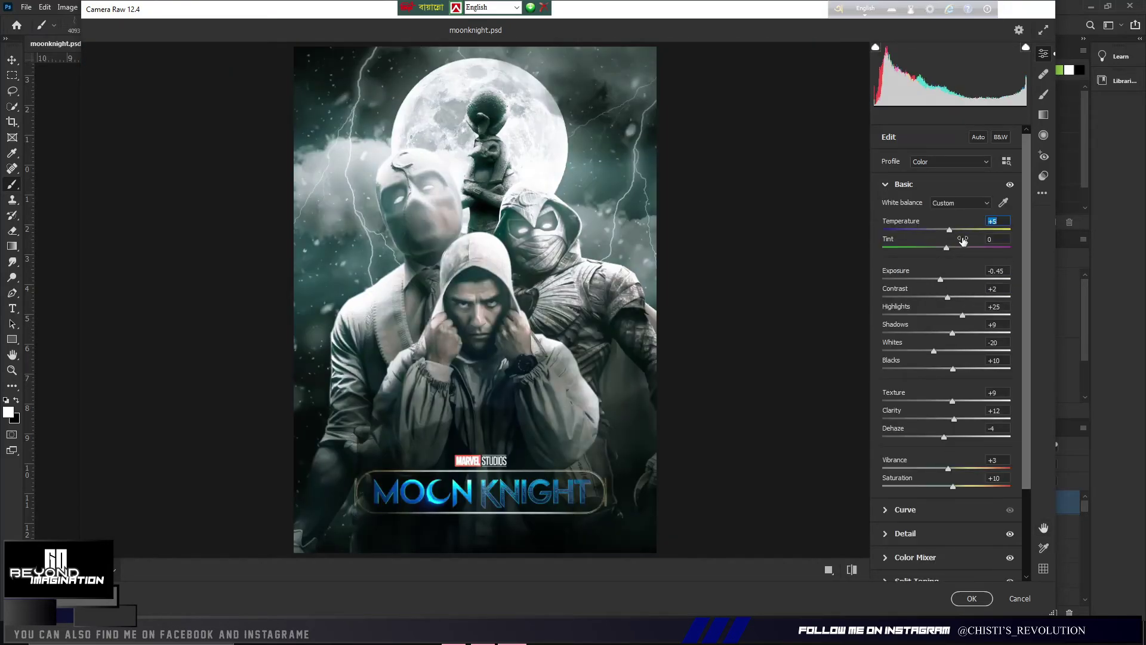
{"action": "type", "text": "4"}
{"action": "scroll", "coordinate": [956, 232], "scroll_direction": "down", "scroll_amount": 1}
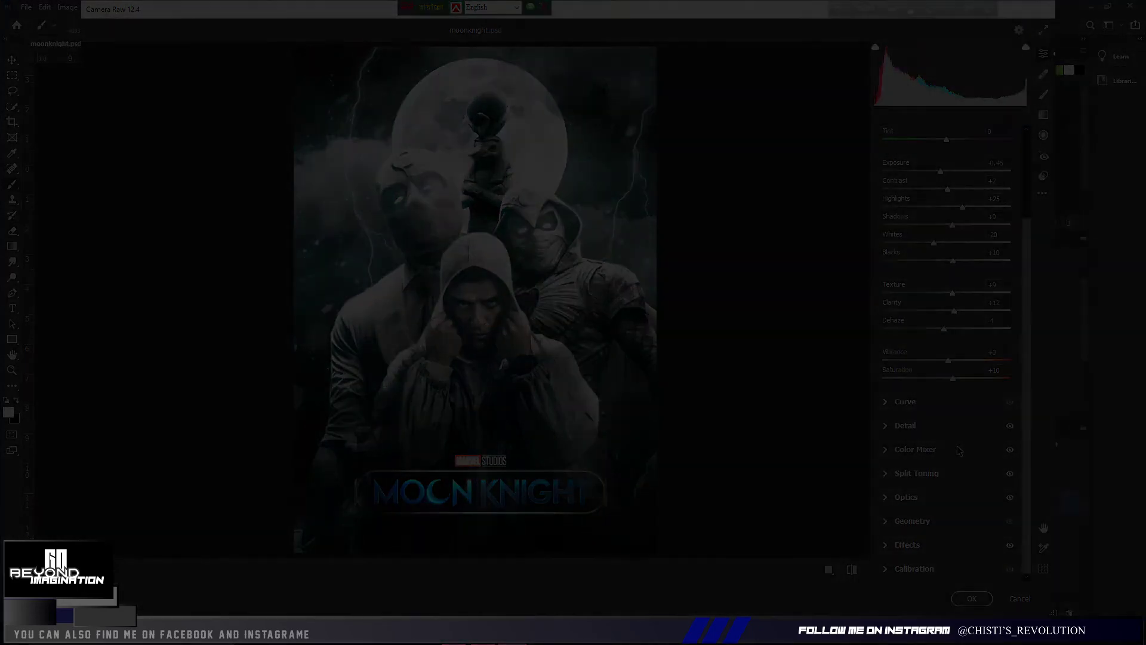